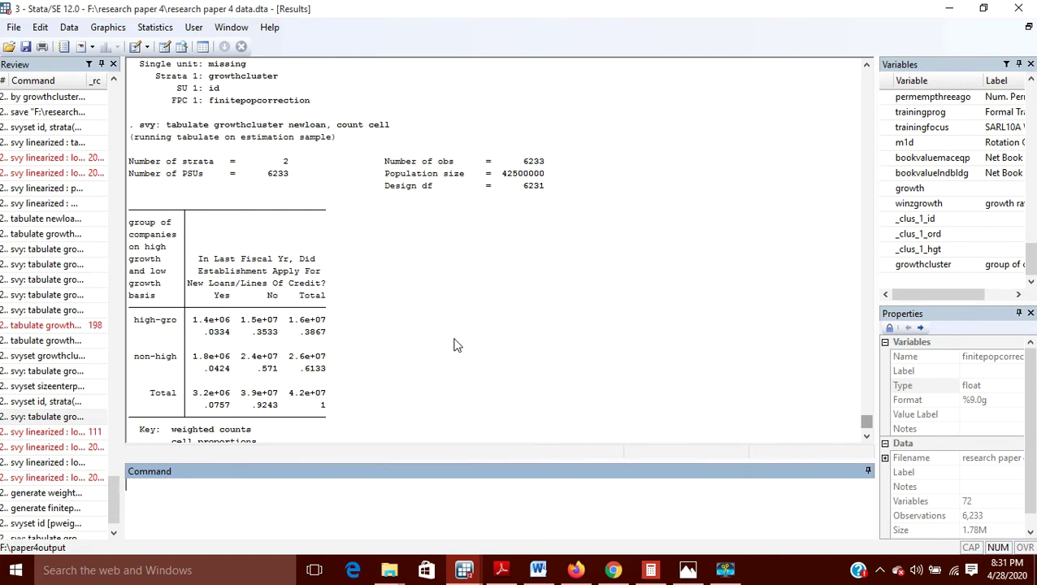
- Open the research paper 4 data dataset in the Data Editor in edit mode
click(165, 48)
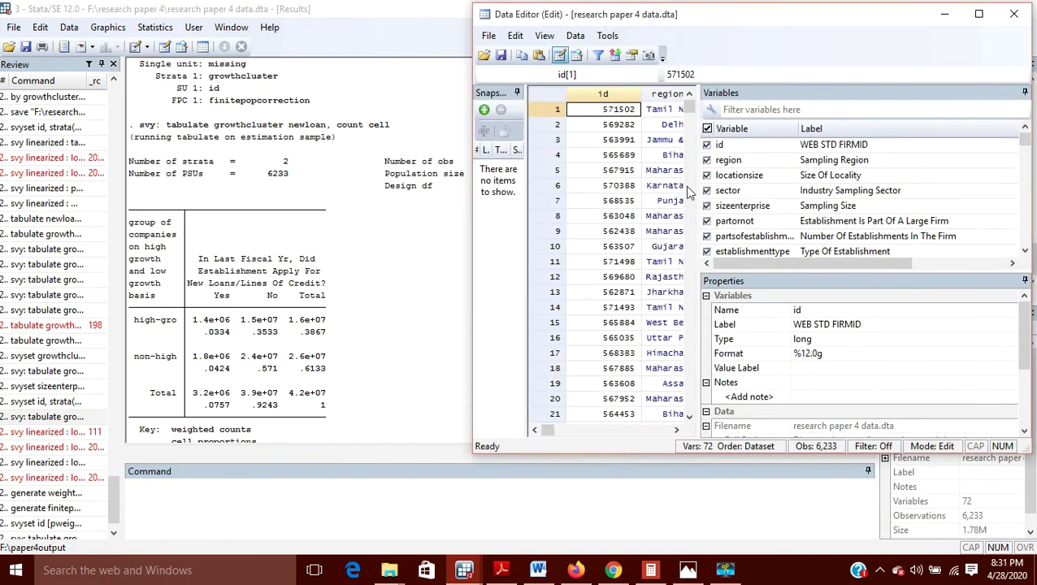
- Maximize the Data Editor, inspect sector, sizeenterprise, partornot and establishment values, then close it
click(981, 18)
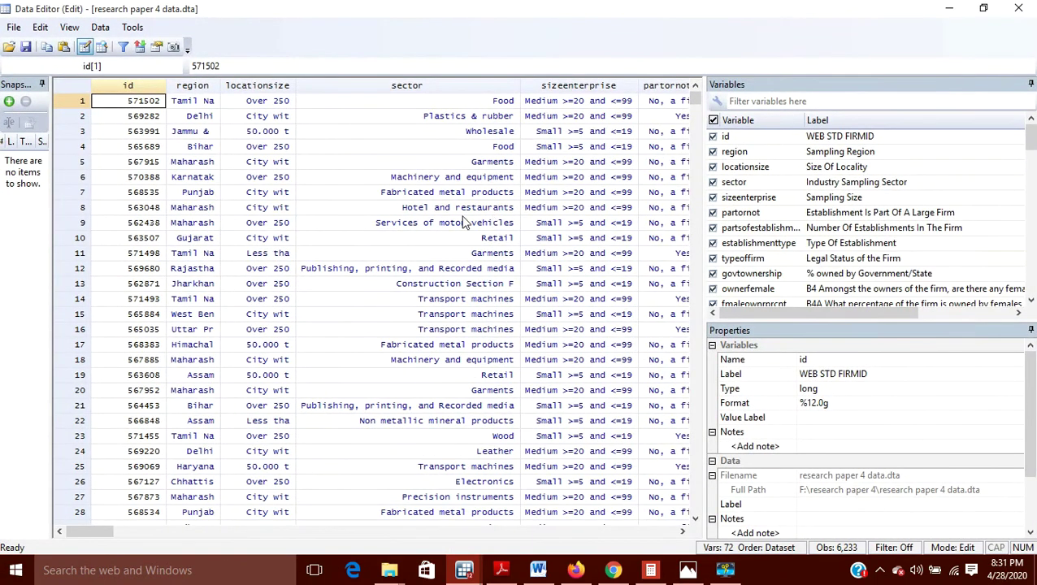
click(415, 226)
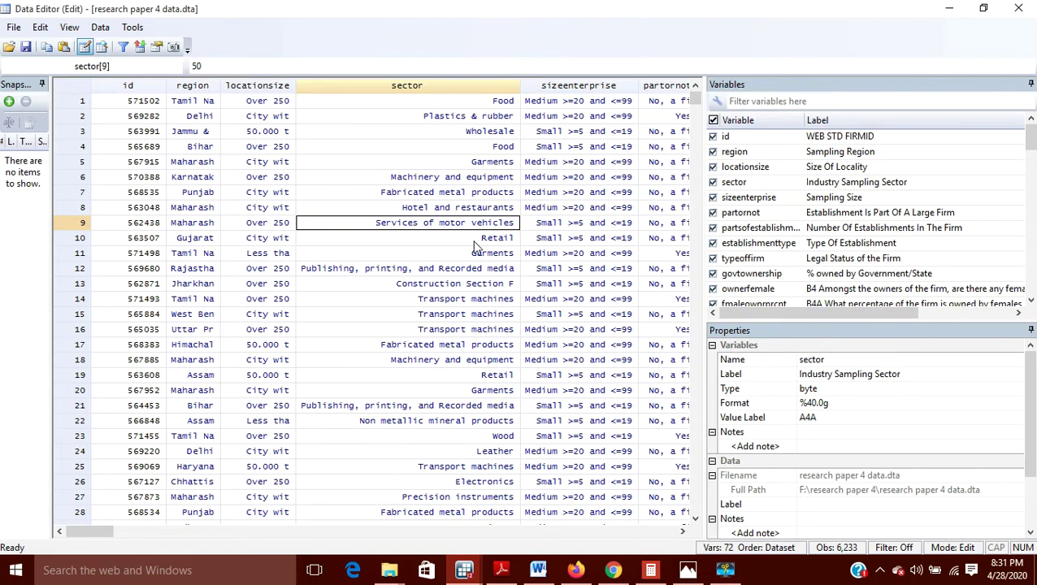
scroll(475, 246, right, 10)
scroll(474, 245, left, 10)
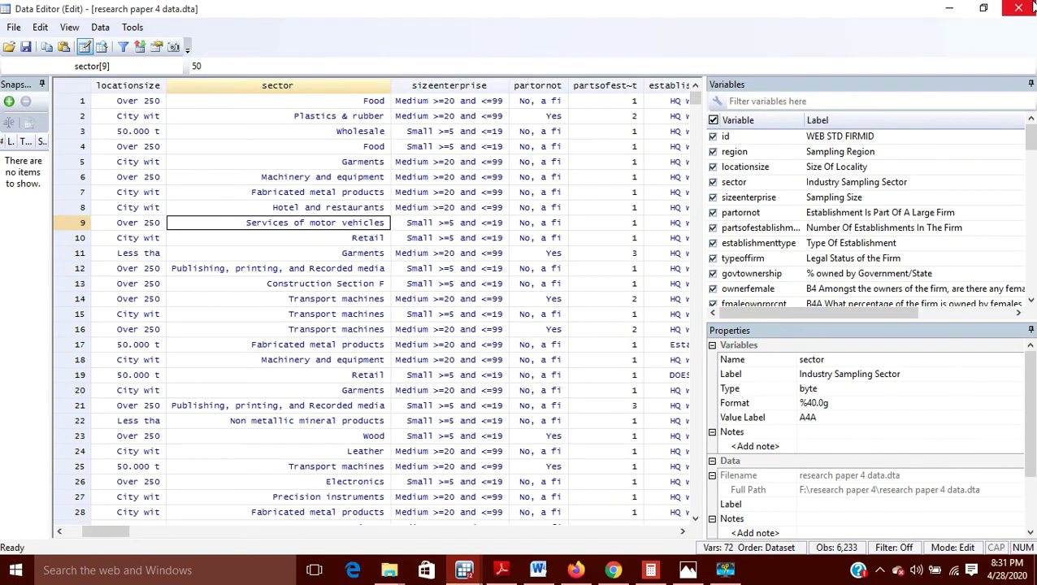
click(447, 193)
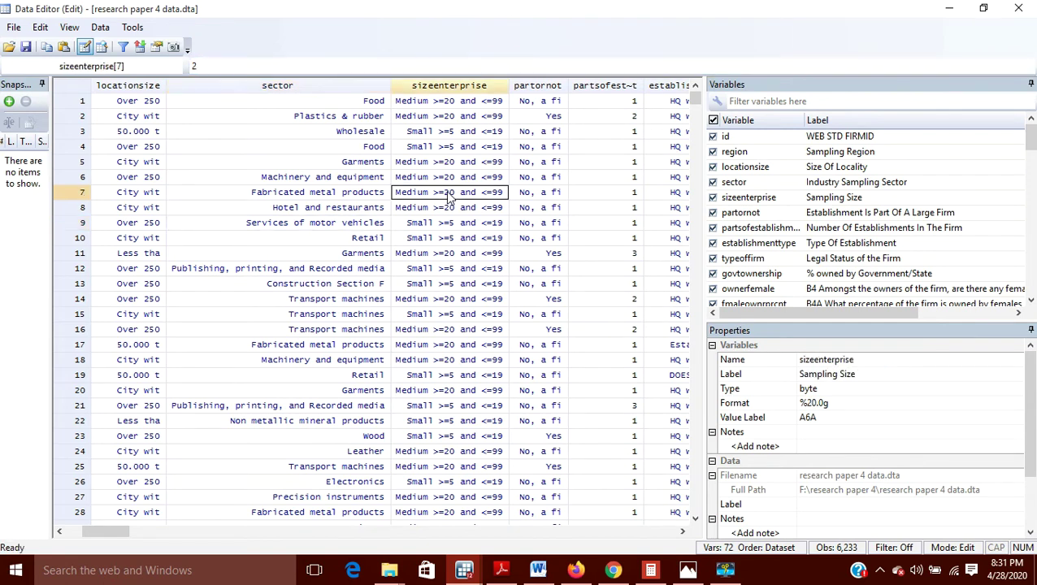
click(550, 195)
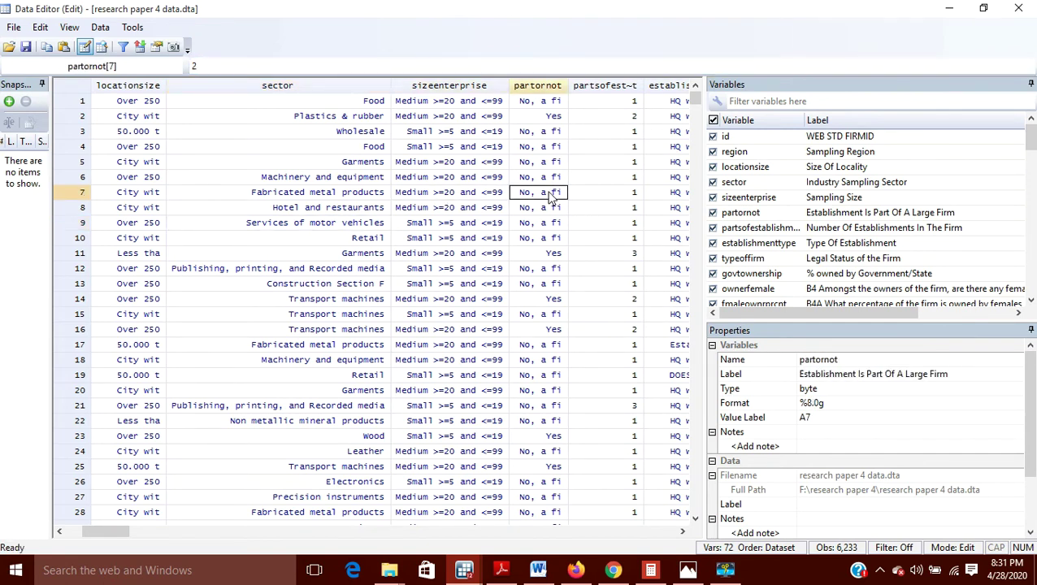
click(611, 167)
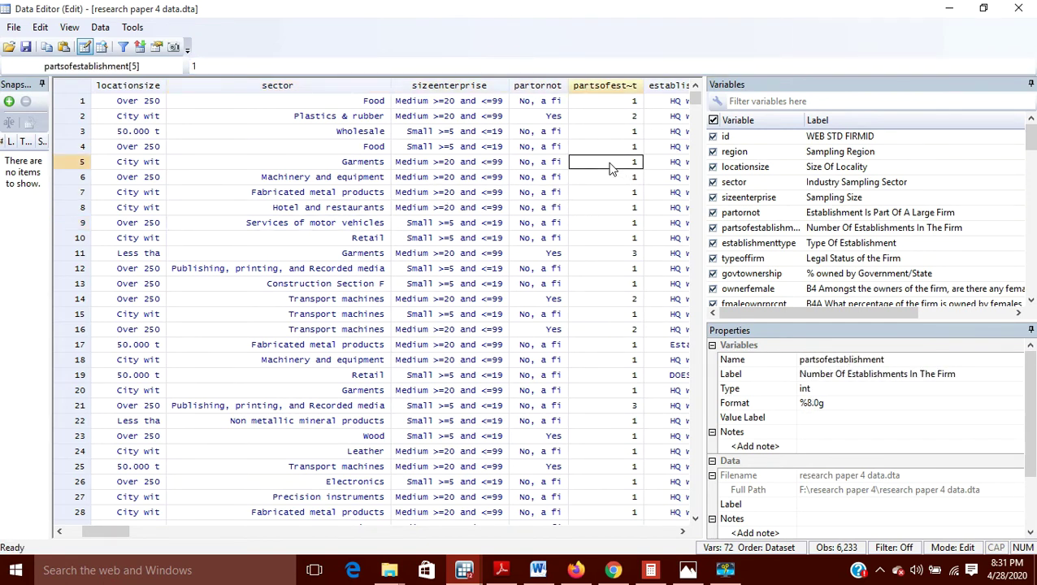
click(653, 180)
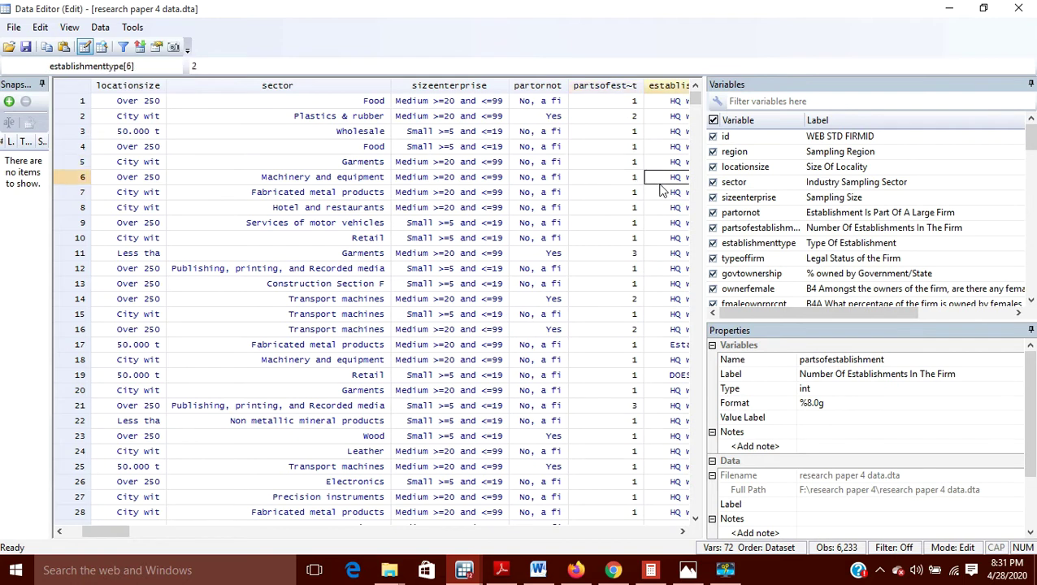
click(1019, 8)
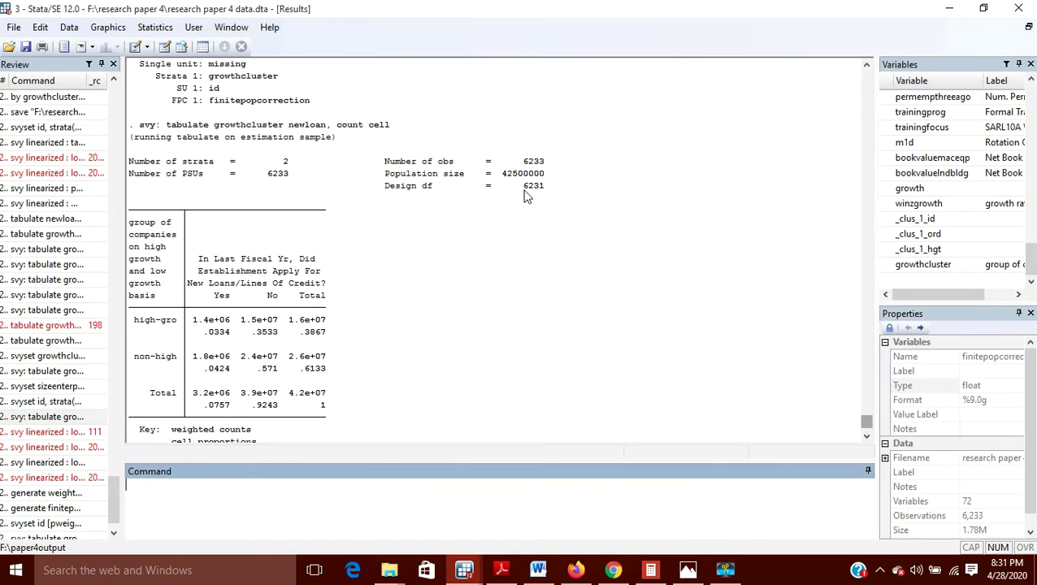
- Open Statistics > Survey data analysis > Setup and utilities > Declare survey design for dataset
click(156, 27)
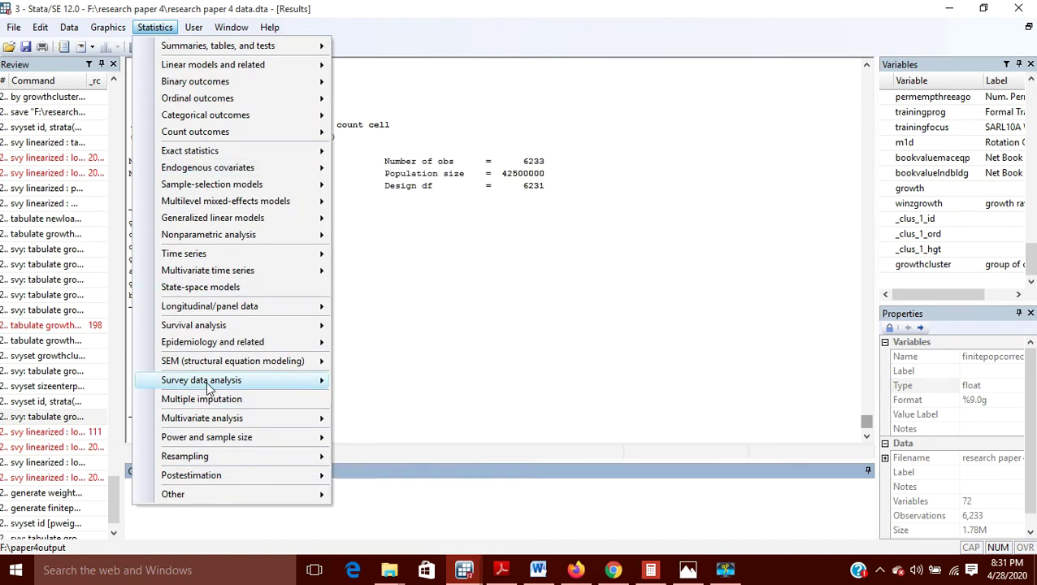
mouse_move(206, 381)
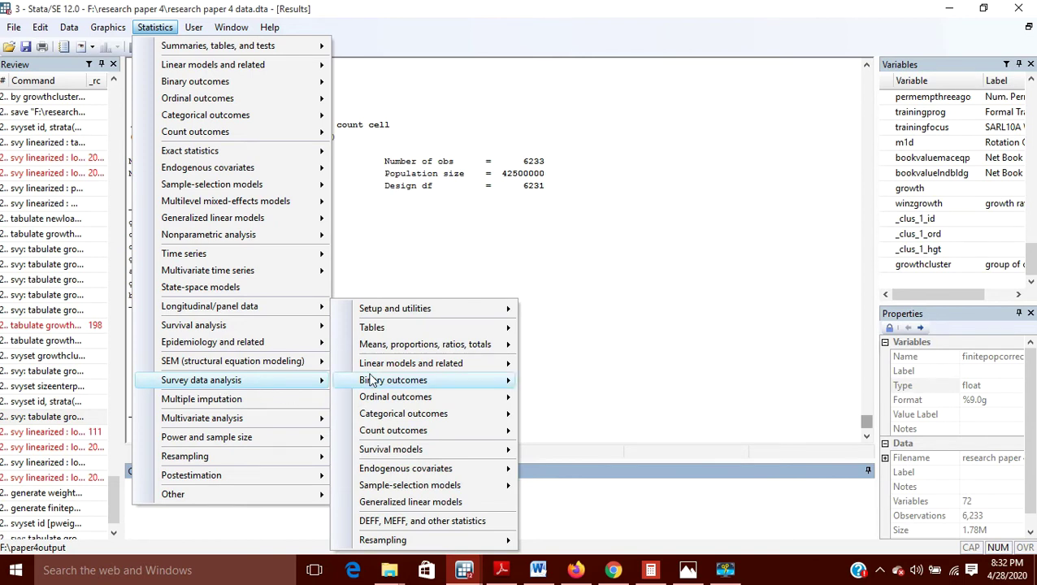
mouse_move(395, 315)
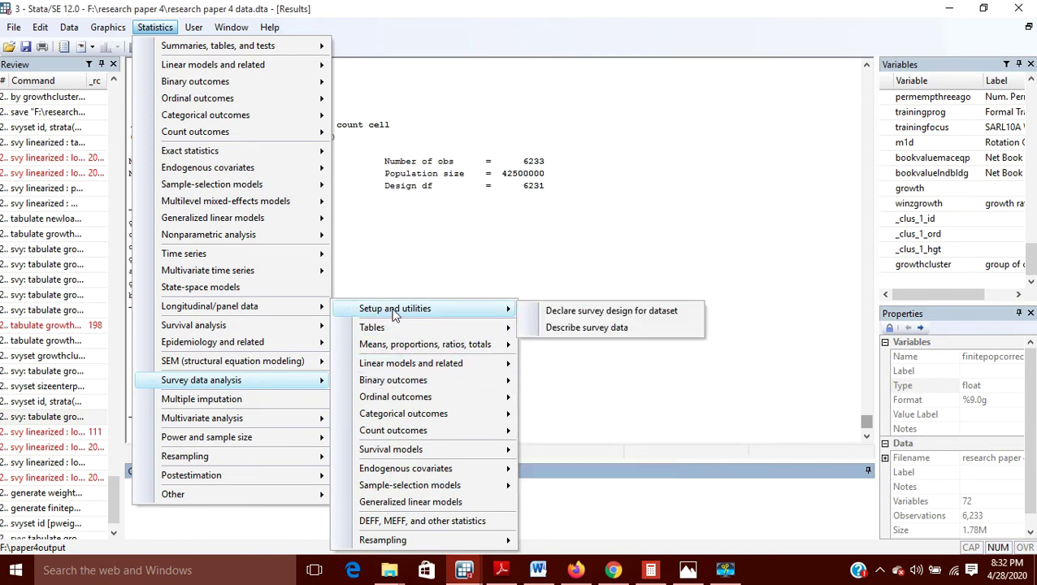
click(567, 313)
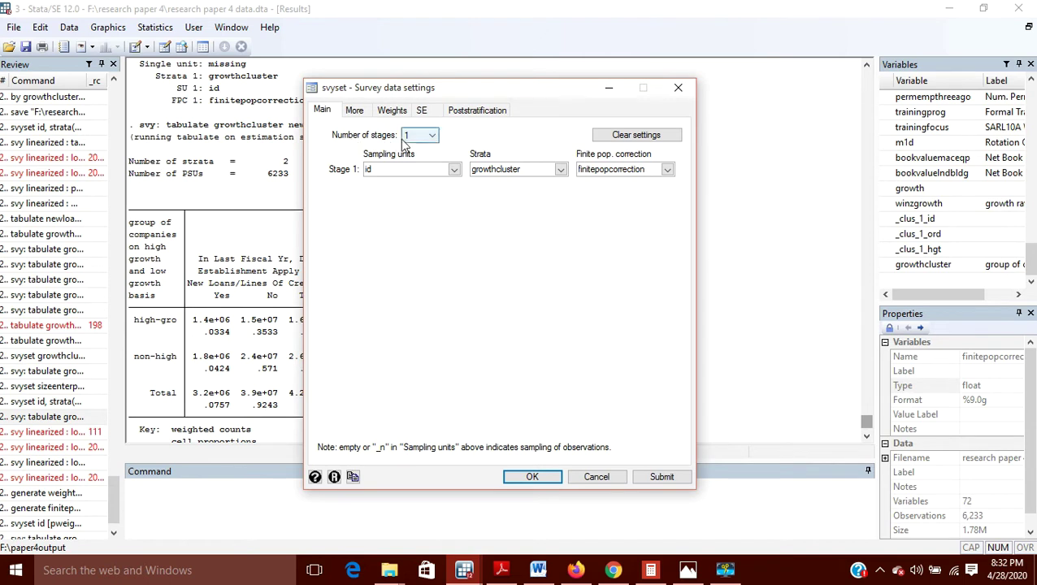
click(432, 138)
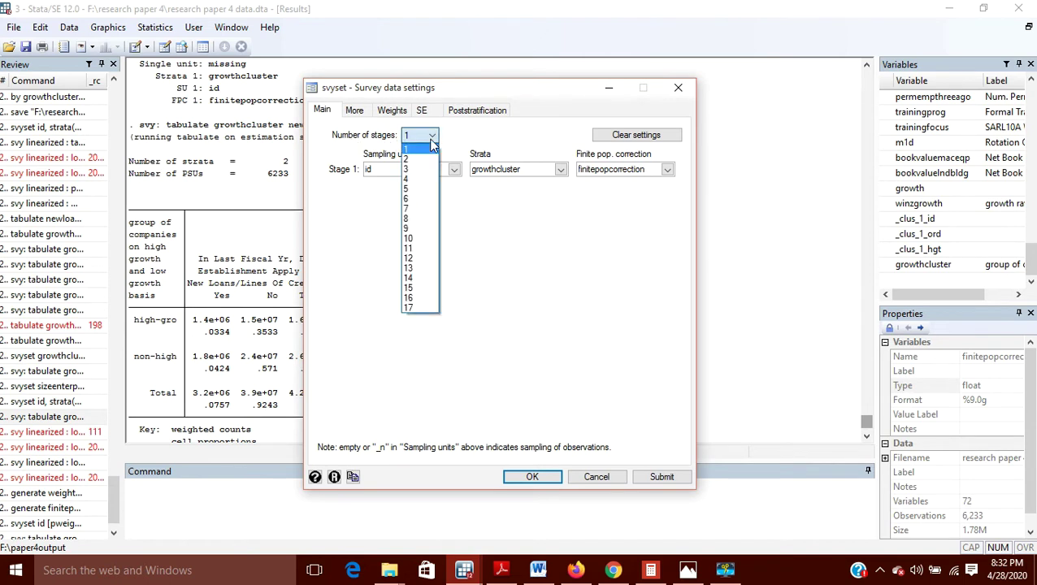
click(412, 178)
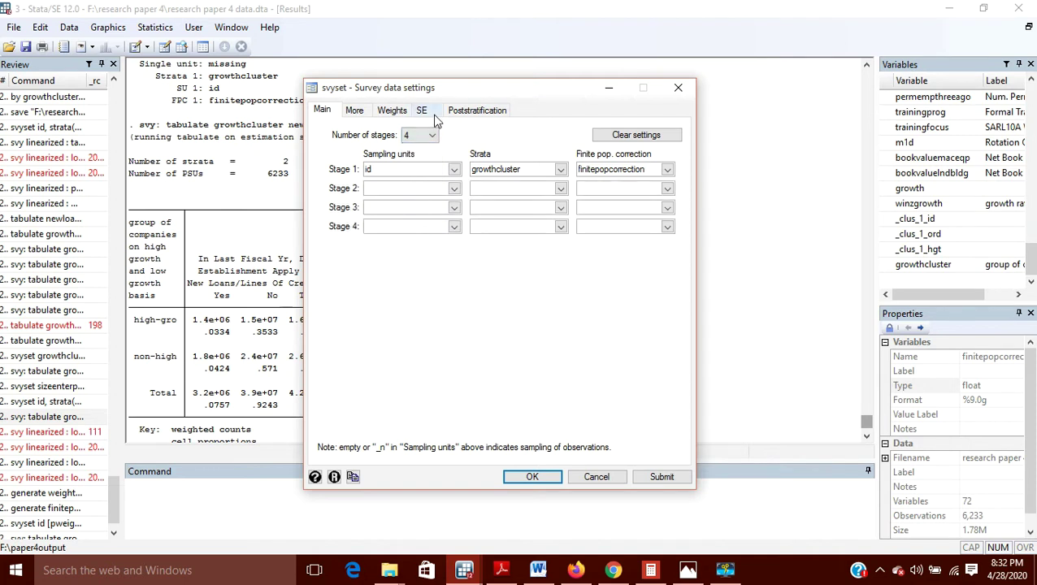
click(431, 138)
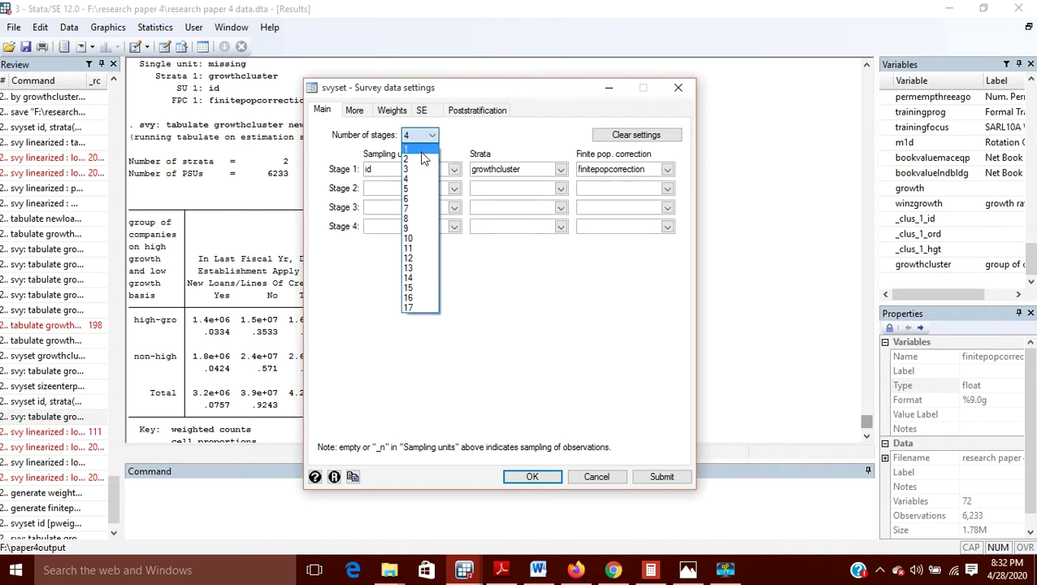
click(422, 151)
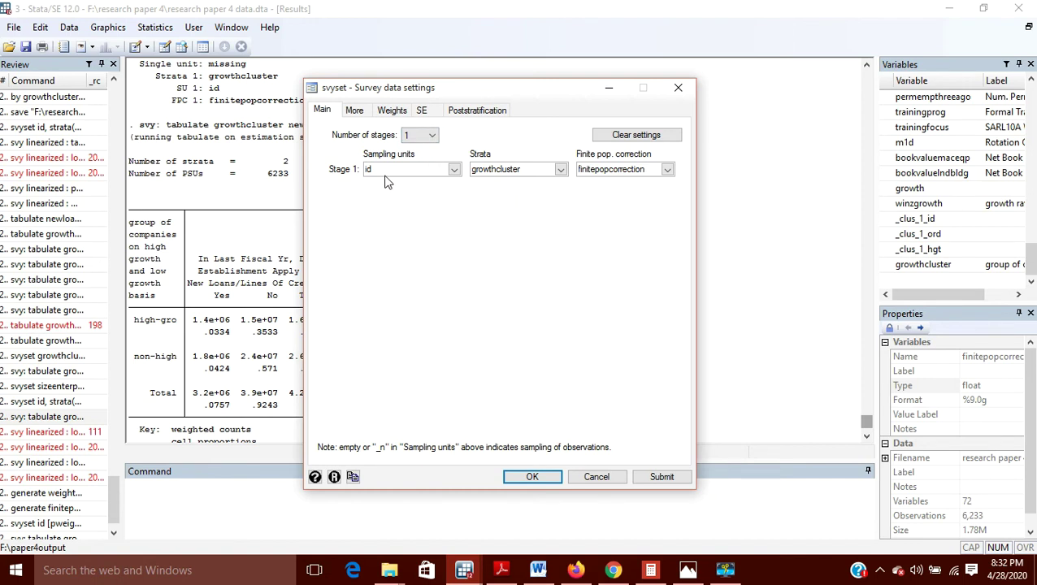
click(454, 169)
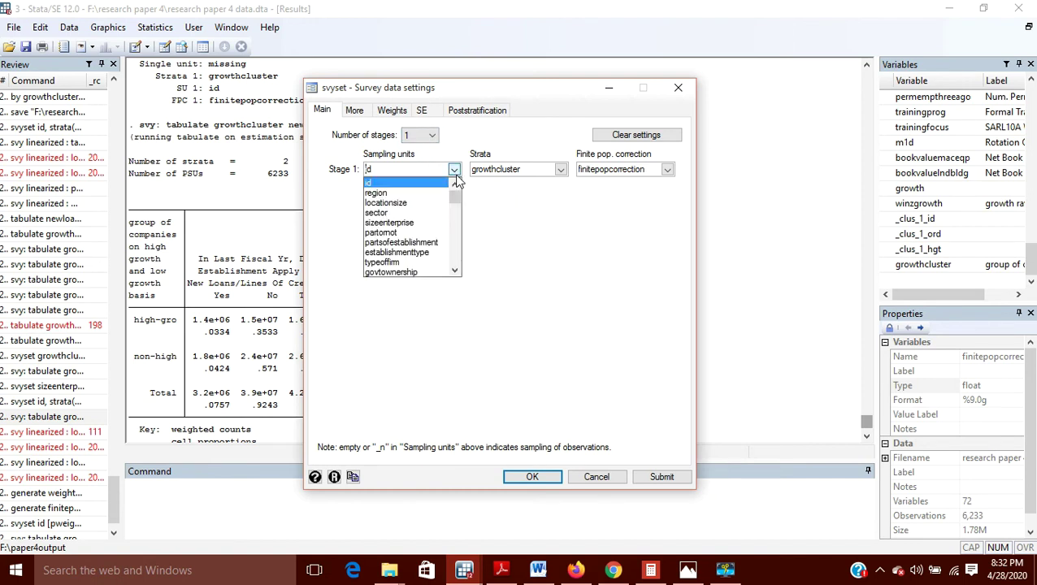
click(455, 170)
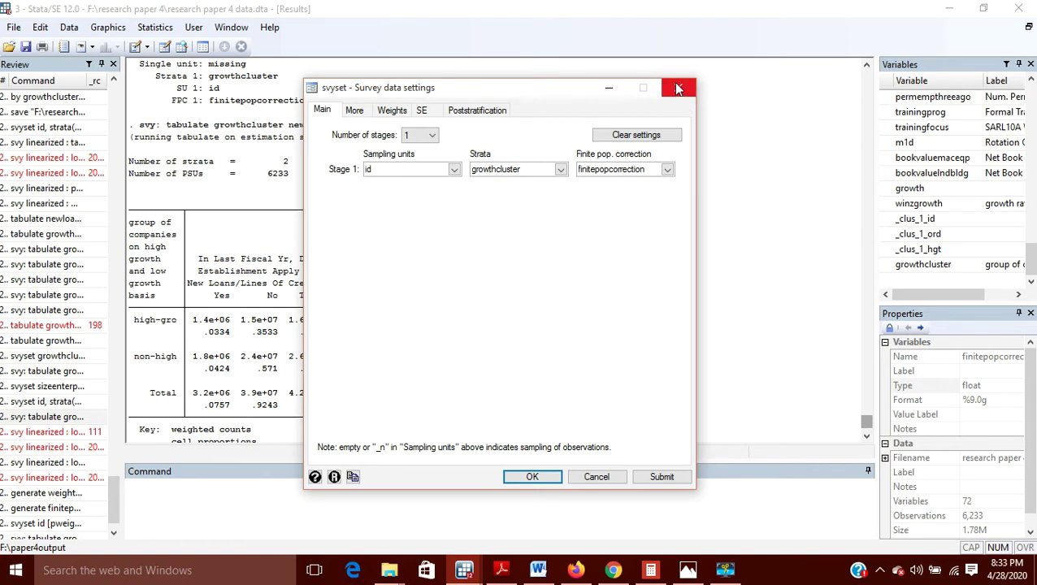
- Review the weight settings, keep finitepopcorrection as the FPC variable, and close the svyset dialog
click(390, 111)
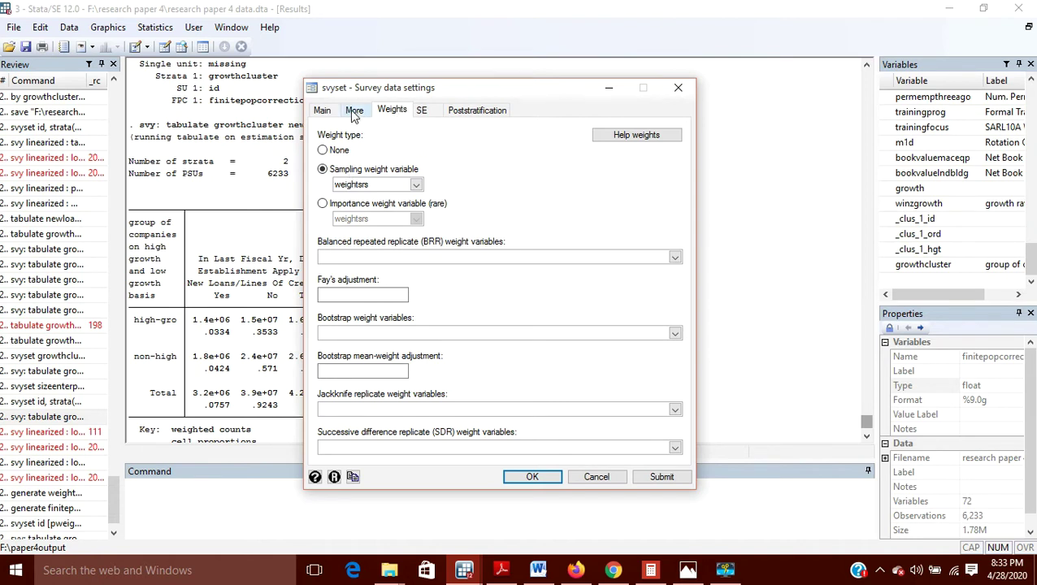
click(324, 111)
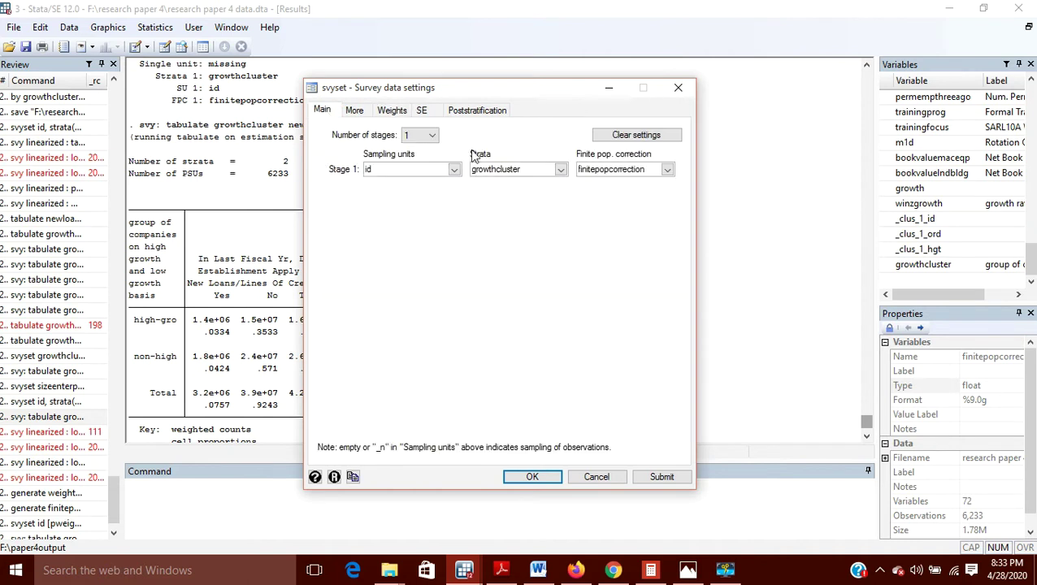
click(666, 170)
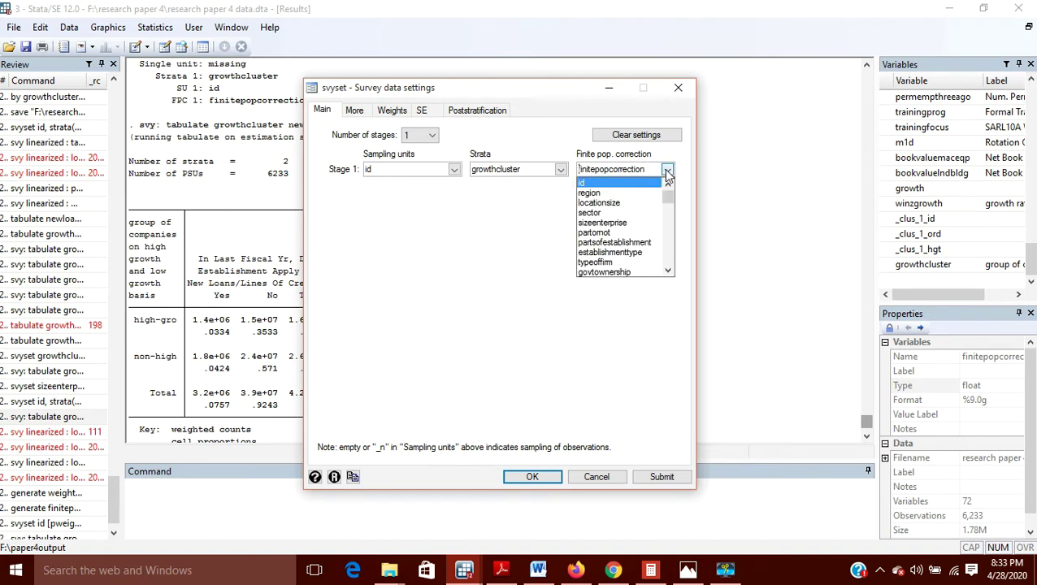
click(666, 170)
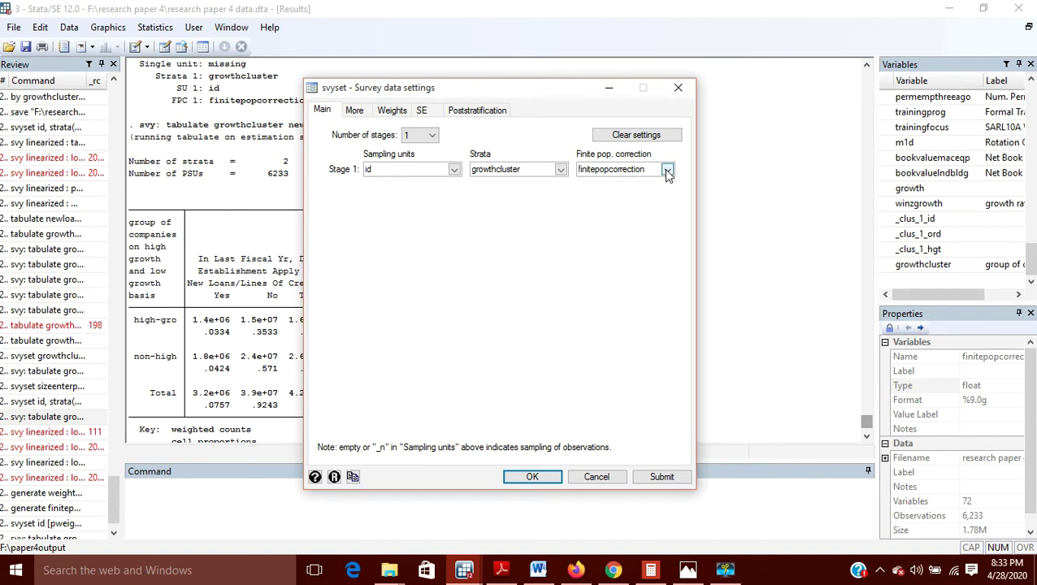
click(675, 89)
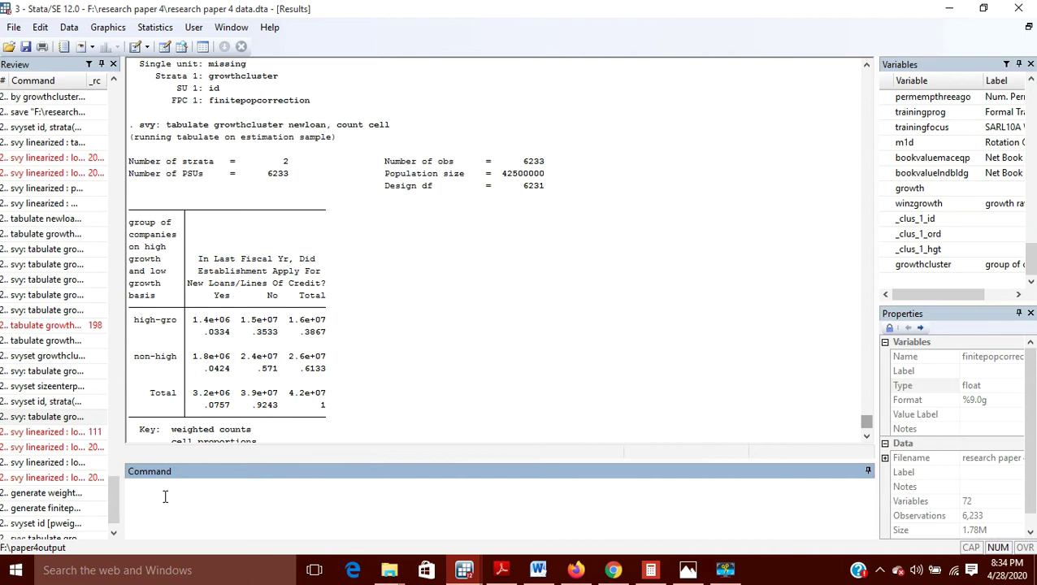
- Discard the draft w=1/p and run drop weightsrs finitepopcorrection
text(w=1/p)
key(BackSpace)
key(BackSpace)
key(BackSpace)
key(BackSpace)
key(BackSpace)
text(drop weightsrs finitepopcorrection)
key(Return)
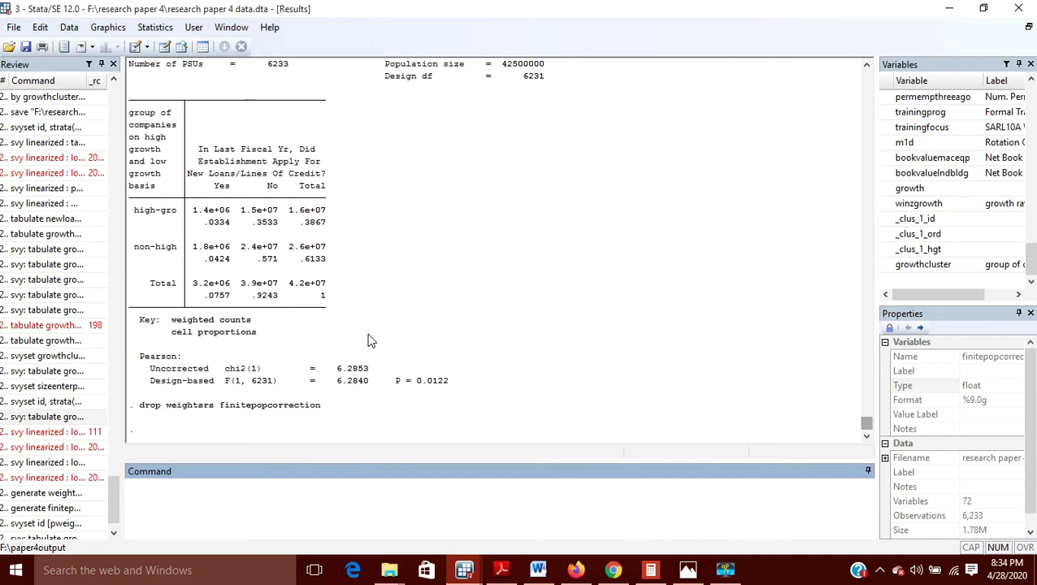
scroll(368, 339, up, 1)
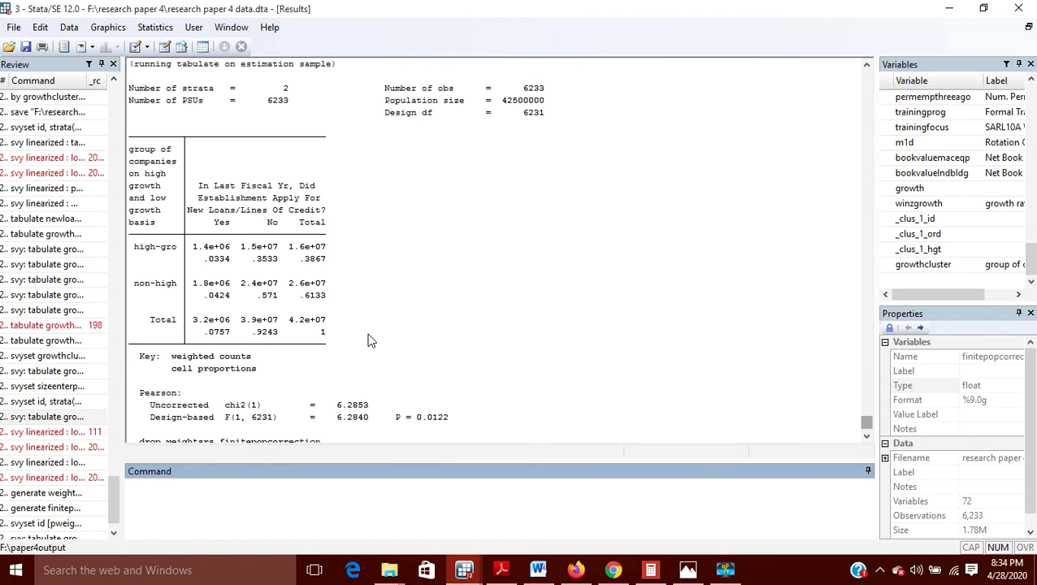
- Check the Results output and begin the sampling probability expression p= in the Command box
scroll(369, 339, down, 1)
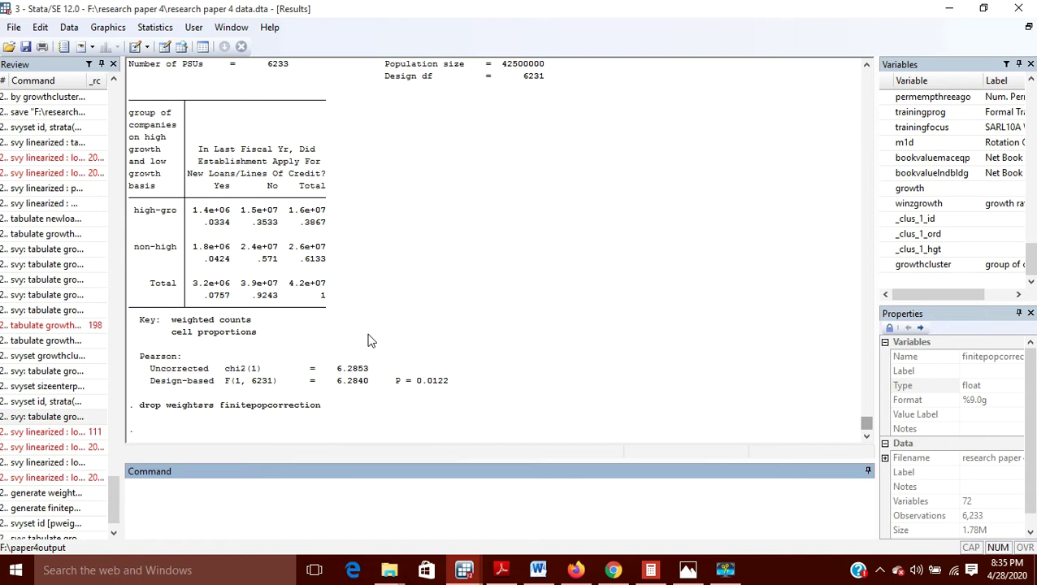
scroll(367, 340, up, 1)
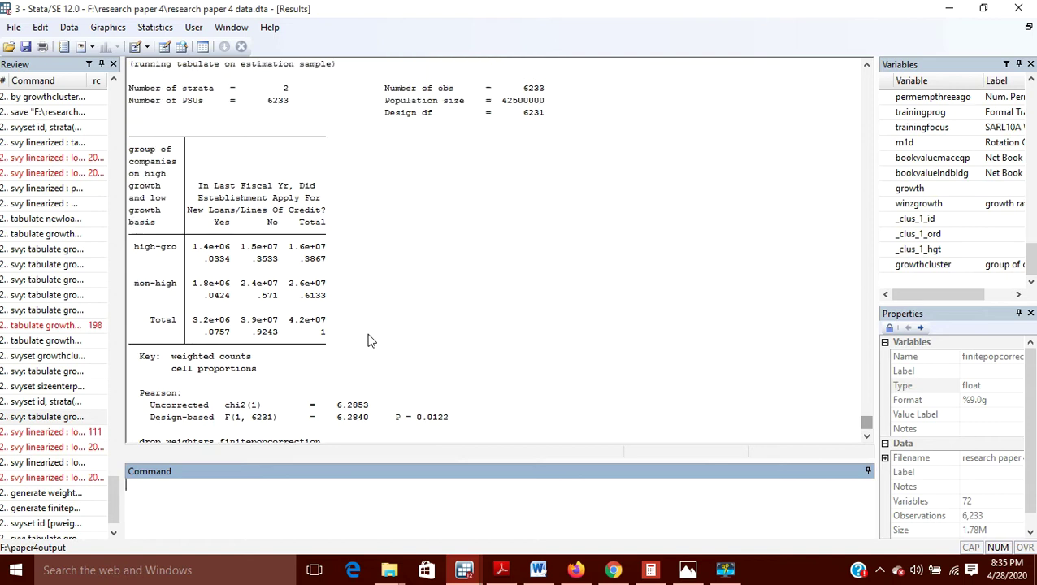
scroll(367, 340, down, 1)
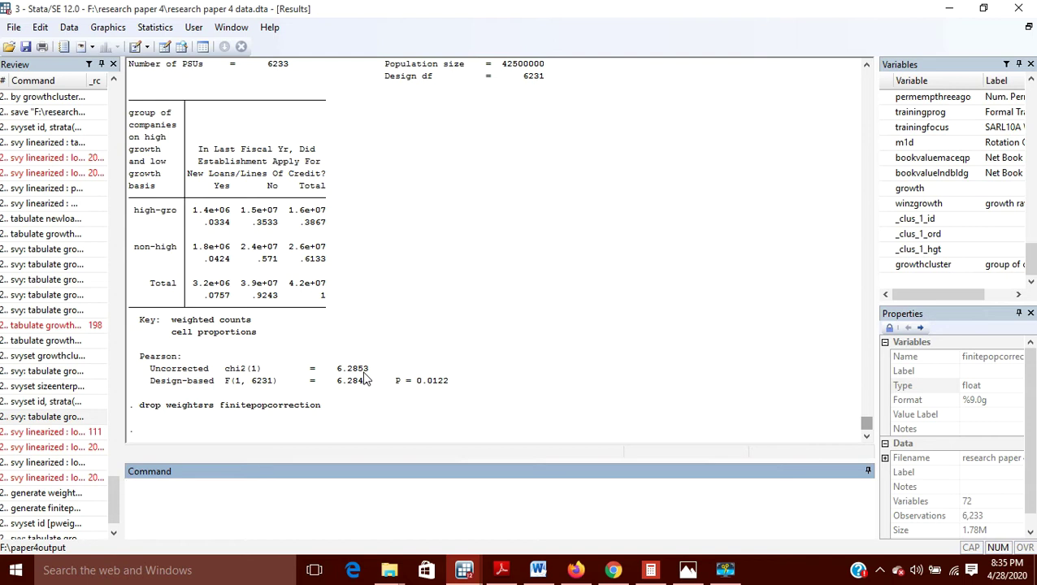
text(p=1/)
key(BackSpace)
key(BackSpace)
scroll(463, 359, up, 2)
scroll(463, 359, down, 2)
- Draft p=6233/42500000 and w=42500000/6233 in the Command box without running it
text(6233/42500000)
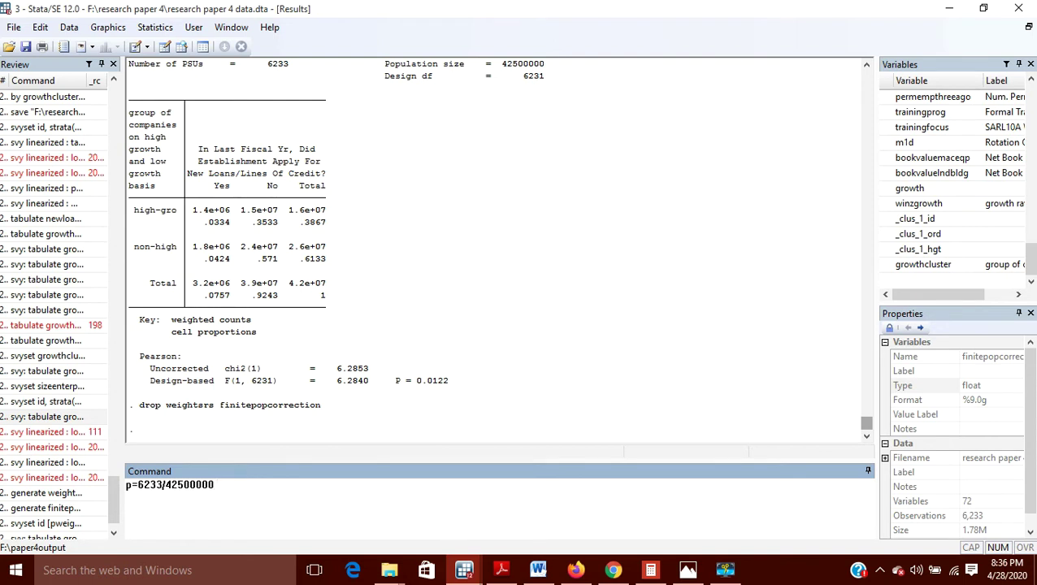
text(      w=42500000/623)
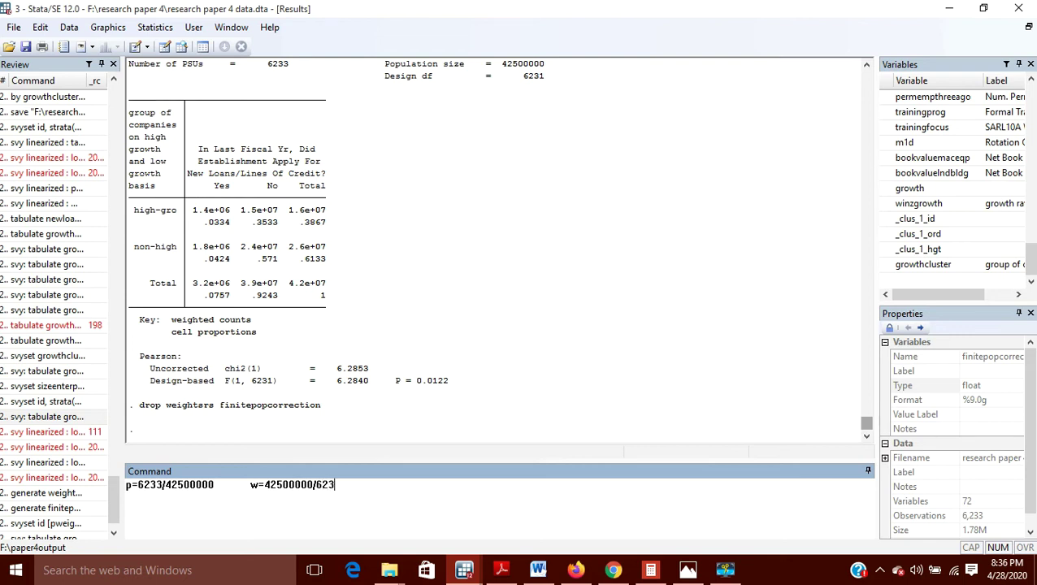
text(3)
- Run generate weightsrc=42500000/6233 to create the inverse sampling weight variable
key(BackSpace)
key(BackSpace)
key(BackSpace)
key(BackSpace)
key(BackSpace)
key(BackSpace)
key(BackSpace)
key(BackSpace)
key(BackSpace)
key(BackSpace)
key(BackSpace)
key(BackSpace)
key(BackSpace)
key(BackSpace)
key(BackSpace)
key(BackSpace)
key(BackSpace)
key(BackSpace)
key(BackSpace)
key(BackSpace)
key(BackSpace)
key(BackSpace)
key(BackSpace)
key(BackSpace)
key(BackSpace)
key(BackSpace)
key(BackSpace)
key(BackSpace)
key(BackSpace)
key(BackSpace)
key(BackSpace)
key(BackSpace)
key(BackSpace)
key(BackSpace)
key(BackSpace)
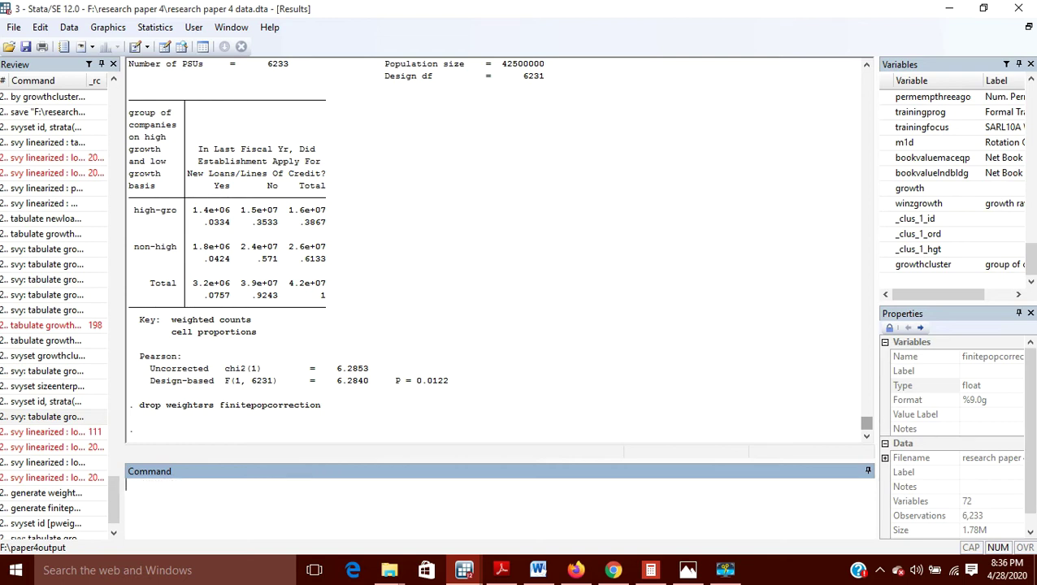
text(generate)
text(weightsrc)
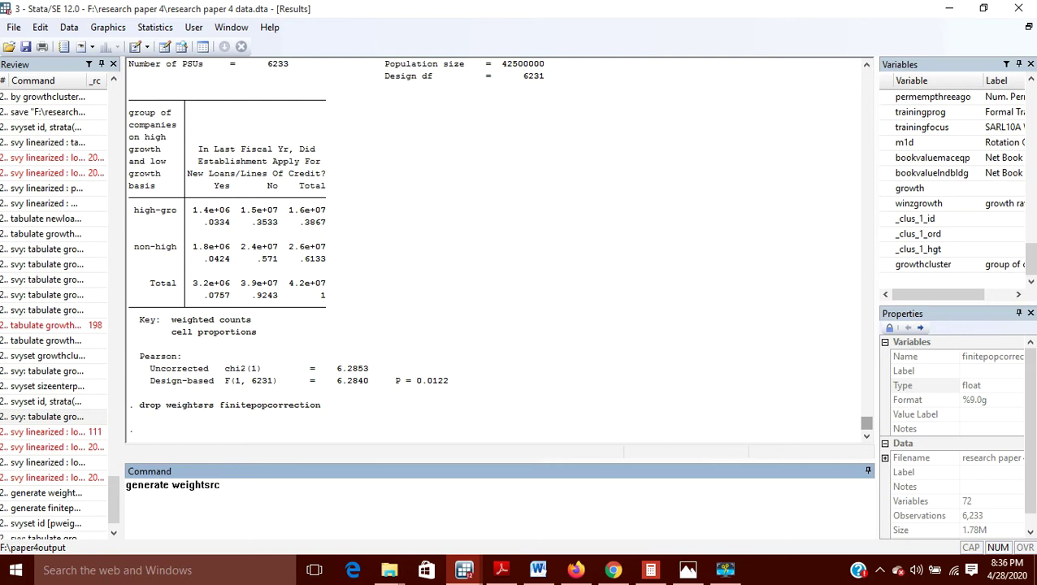
text(=42500000/)
scroll(334, 244, up, 3)
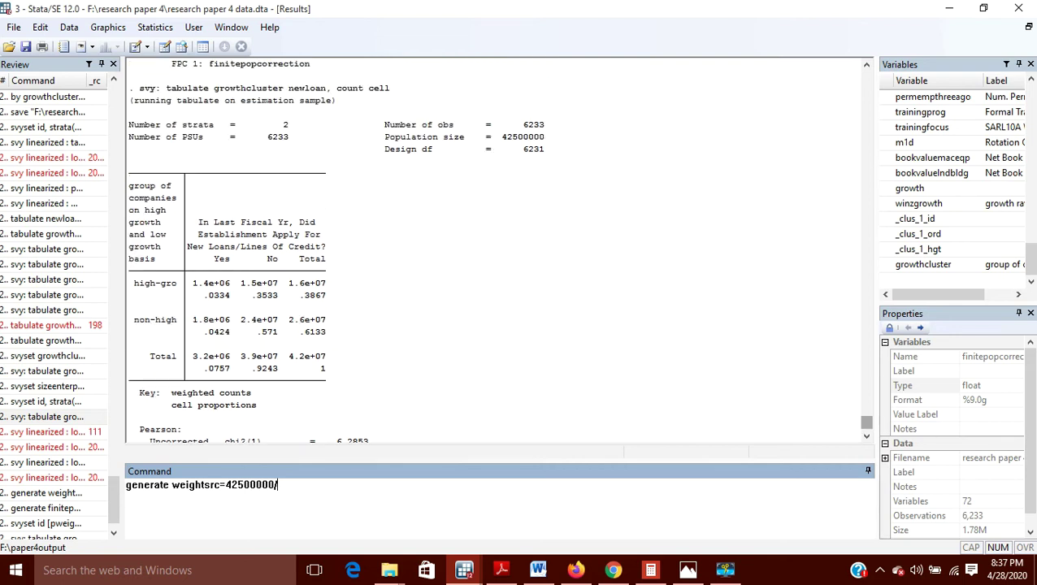
scroll(333, 244, down, 3)
text(6233)
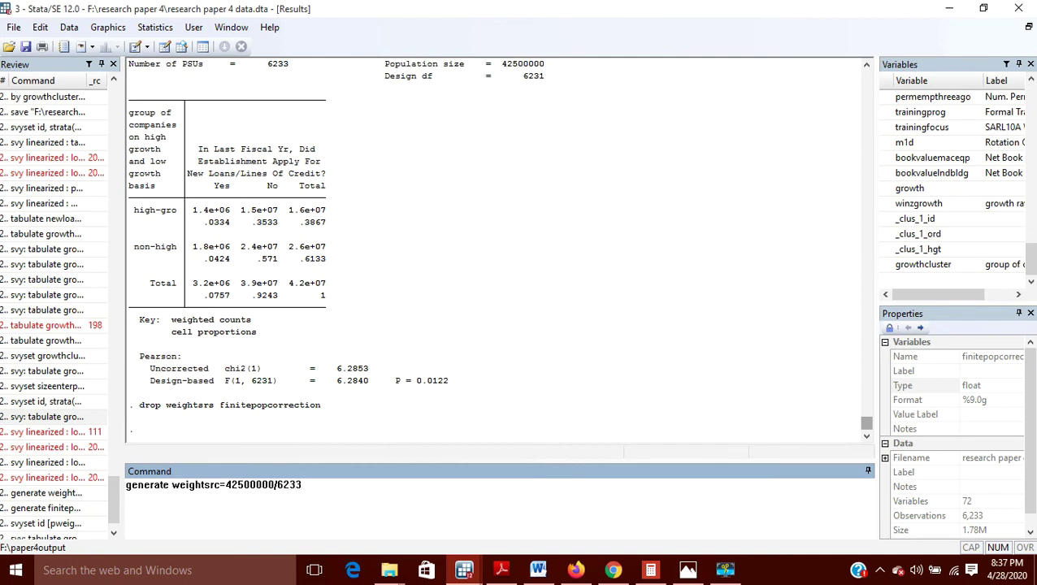
key(Return)
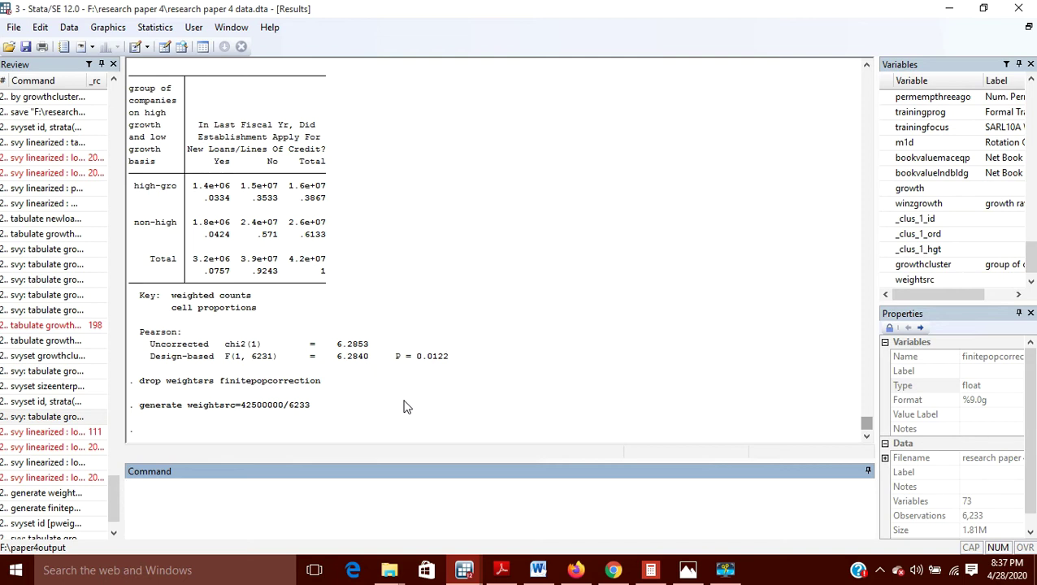
scroll(406, 406, up, 2)
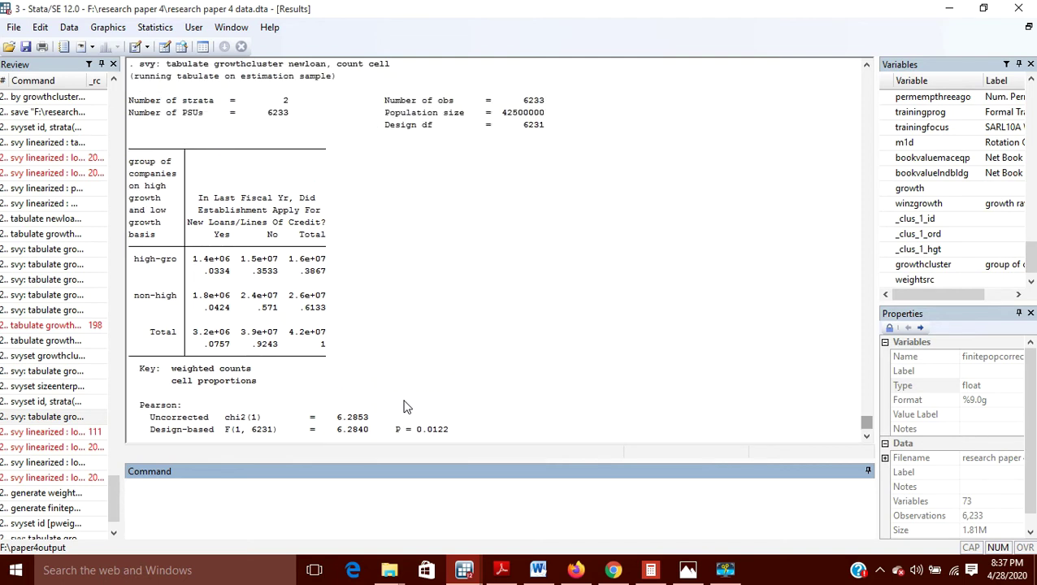
scroll(406, 406, down, 1)
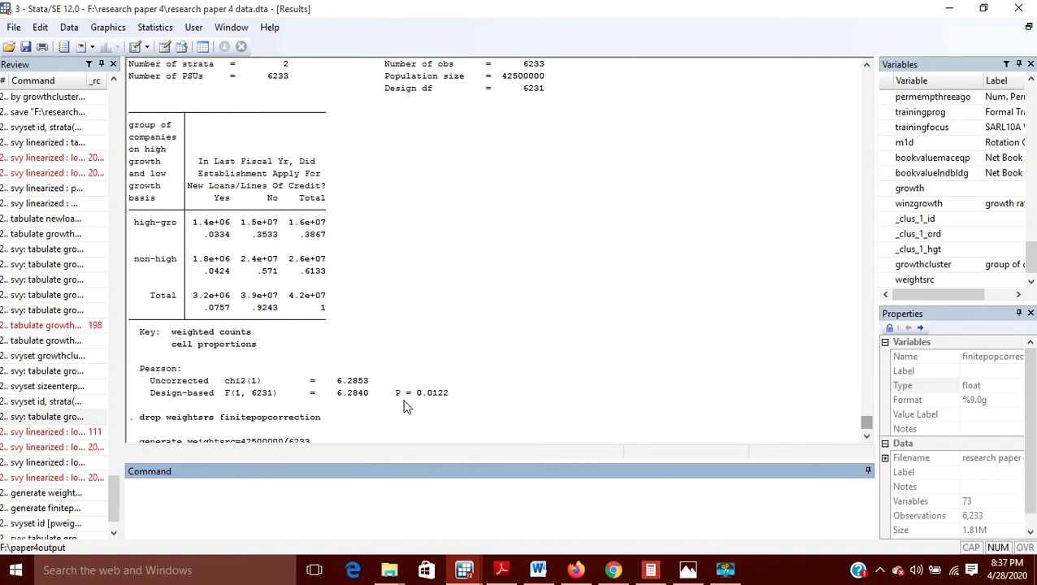
scroll(406, 406, up, 1)
scroll(406, 406, up, 3)
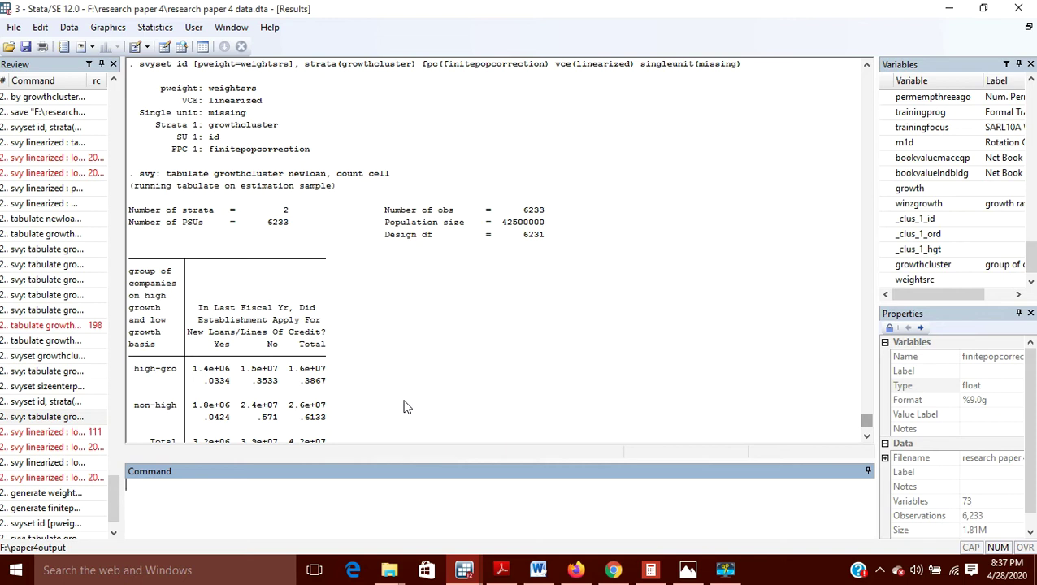
scroll(406, 406, down, 5)
- Run fpc=6233/42500000, which fails with unrecognized command error r(199)
click(218, 481)
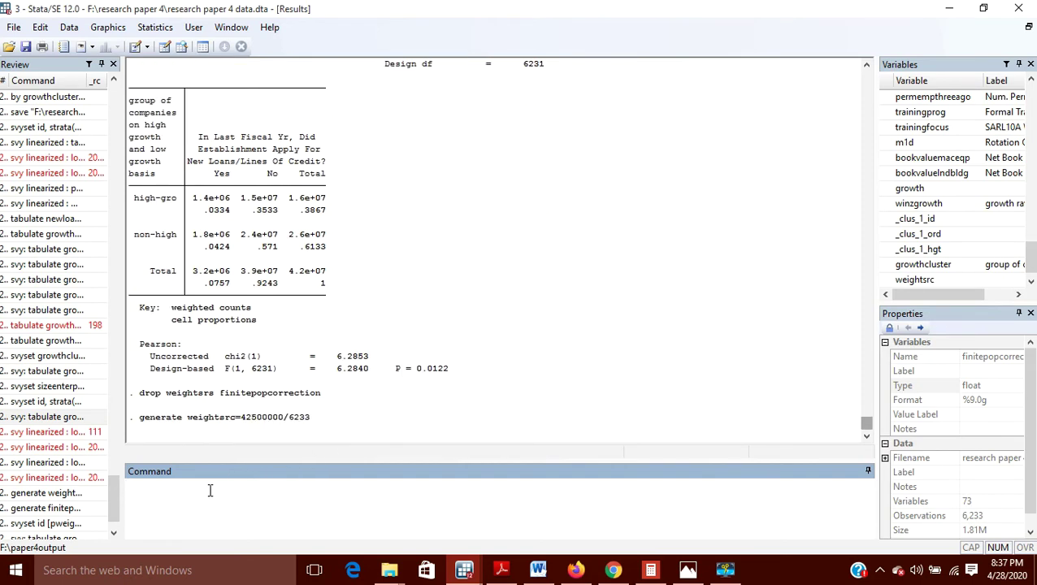
text(f)
text(pc)
text(=)
text(n)
text(/)
text(N)
key(BackSpace)
key(BackSpace)
key(BackSpace)
text(2)
key(BackSpace)
text(6233/425)
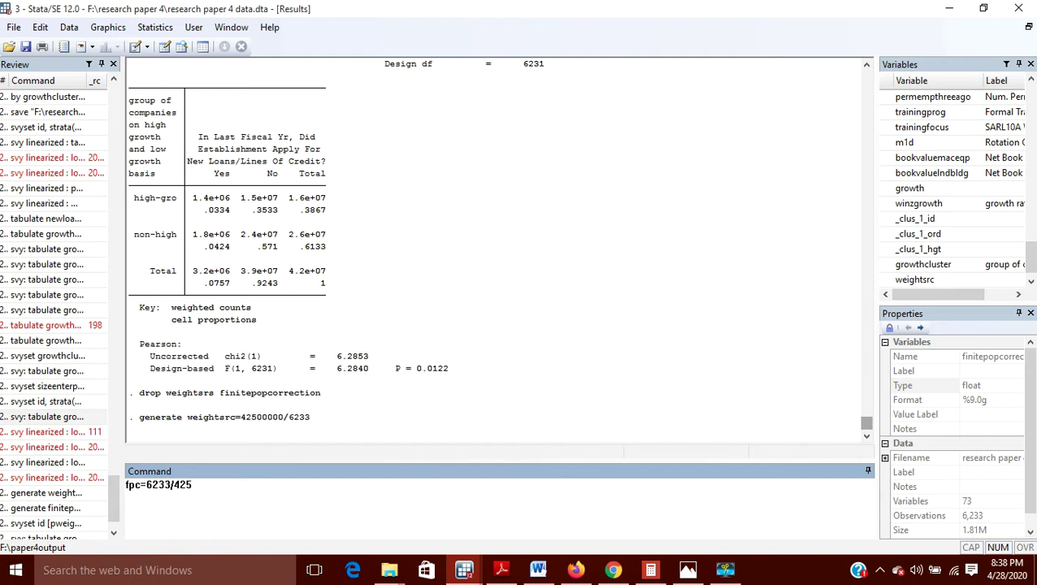
text(00000)
key(Return)
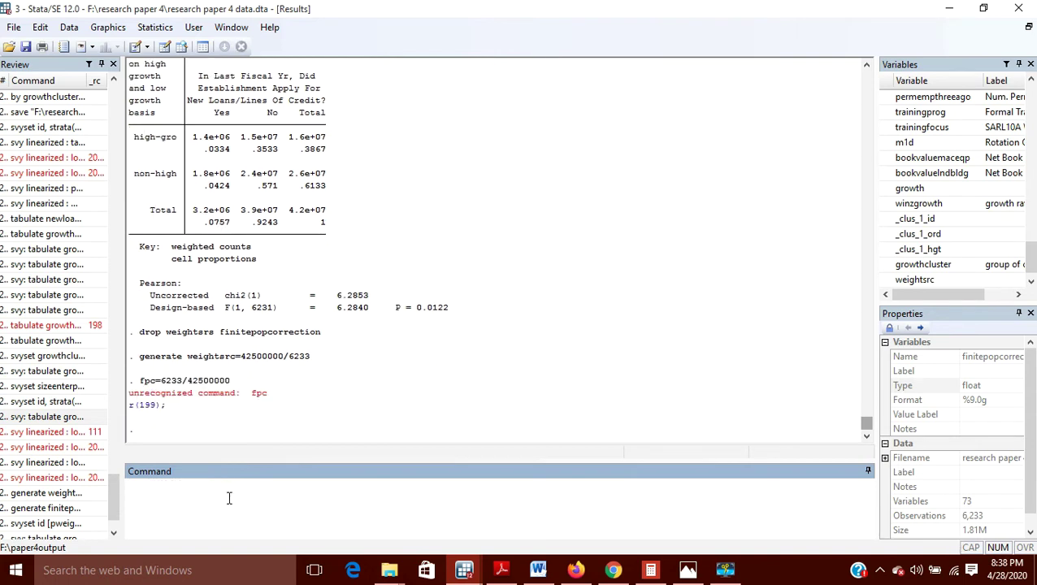
- Recall the failed fpc command and prefix it with generate to create fpc=6233/42500000
click(115, 534)
click(114, 534)
click(115, 534)
click(114, 534)
click(41, 523)
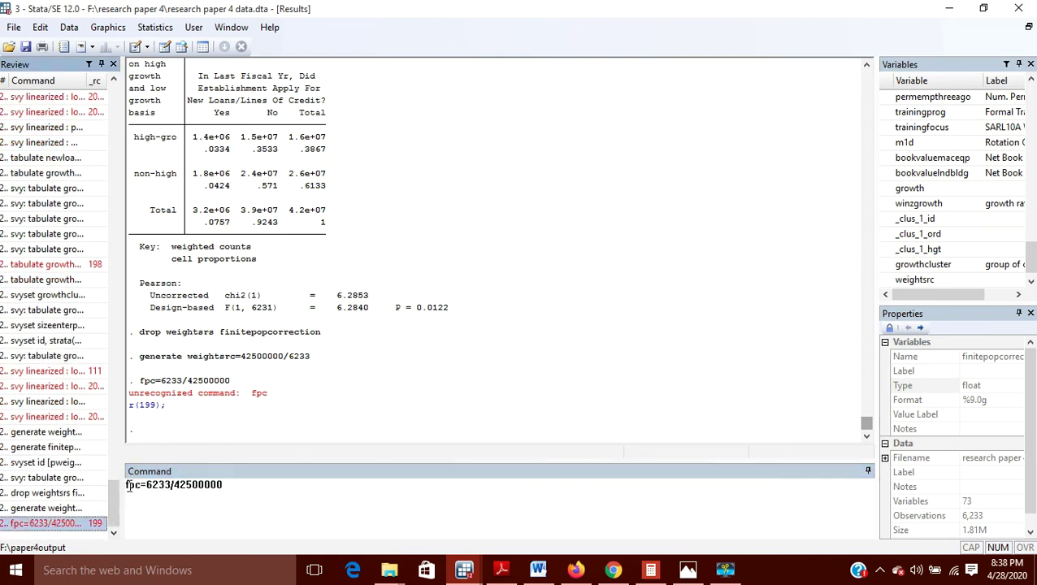
click(120, 488)
click(127, 486)
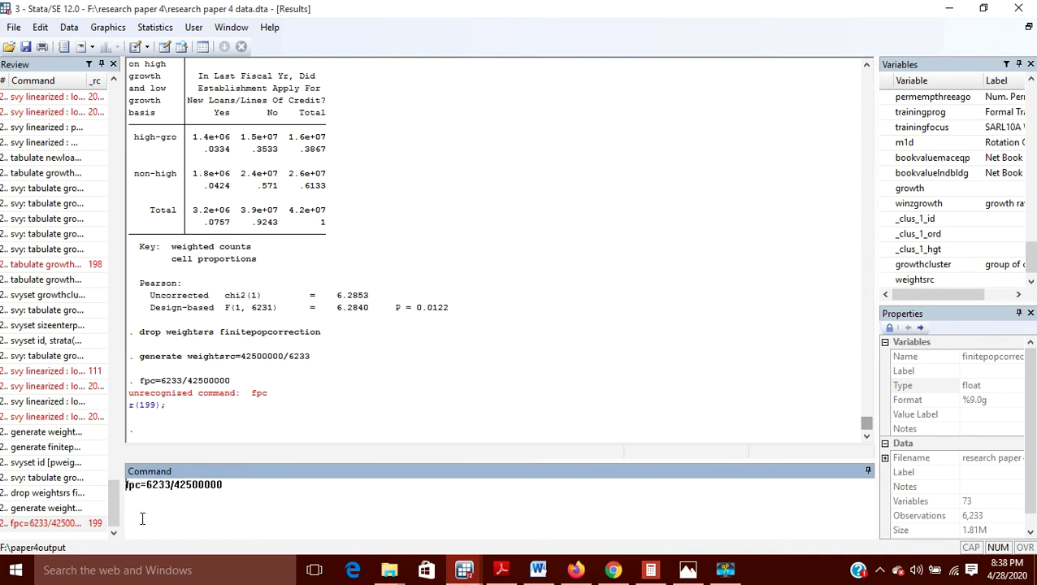
text(gen)
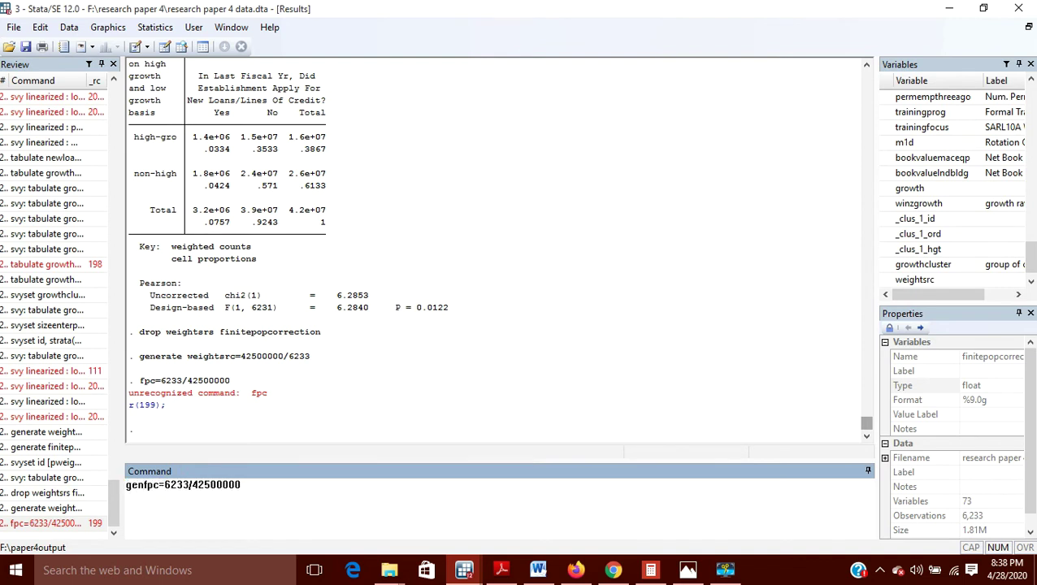
text(erate)
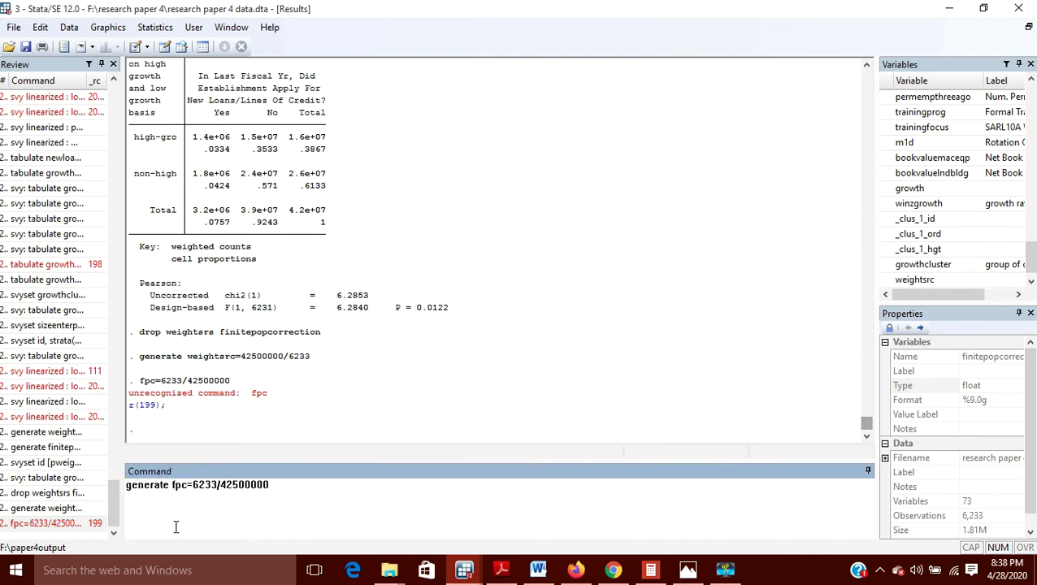
key(Return)
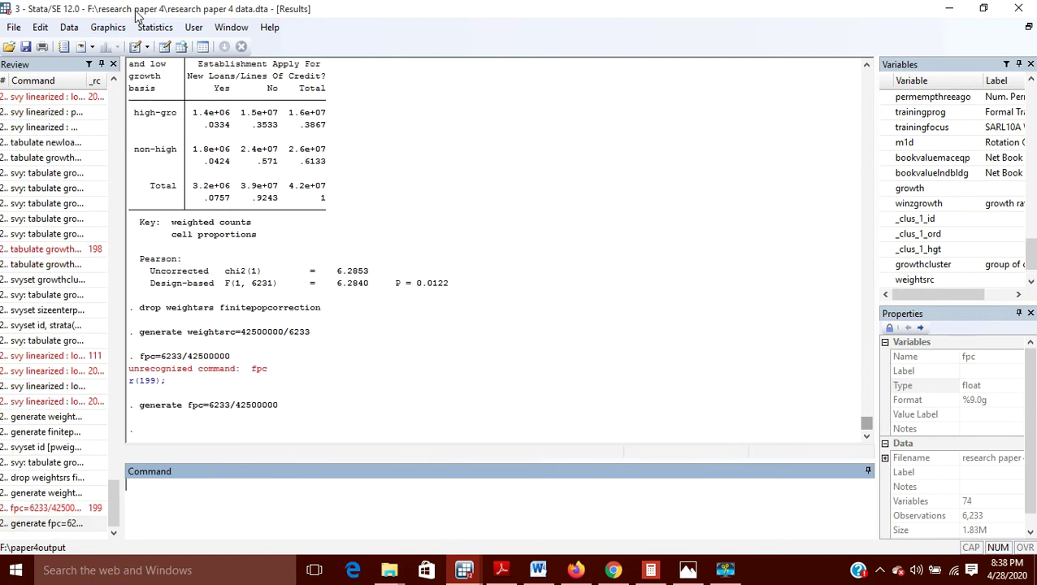
- Declare the survey design with id as sampling units and fpc as the finite population correction
click(152, 30)
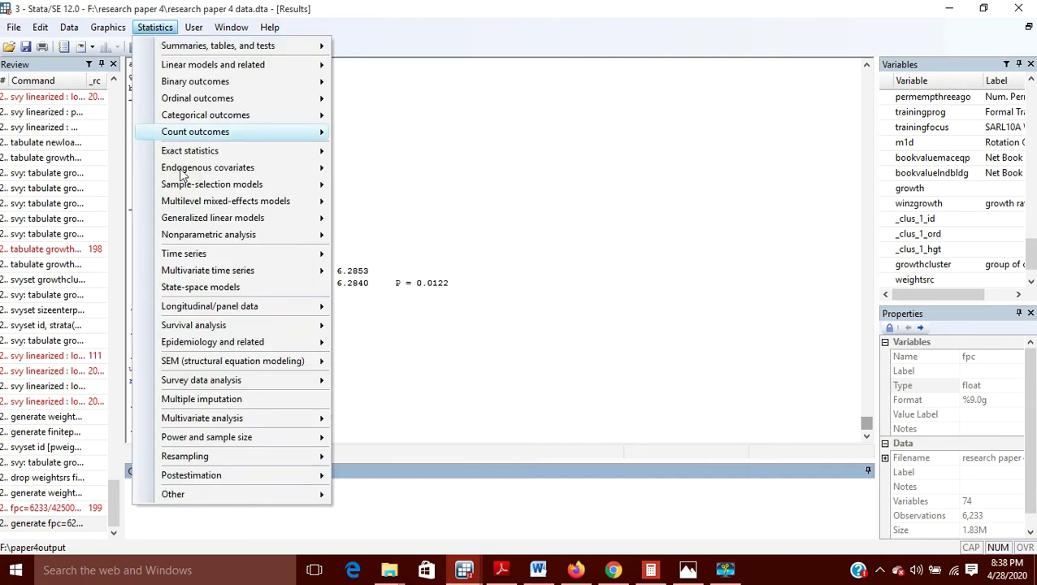
mouse_move(189, 388)
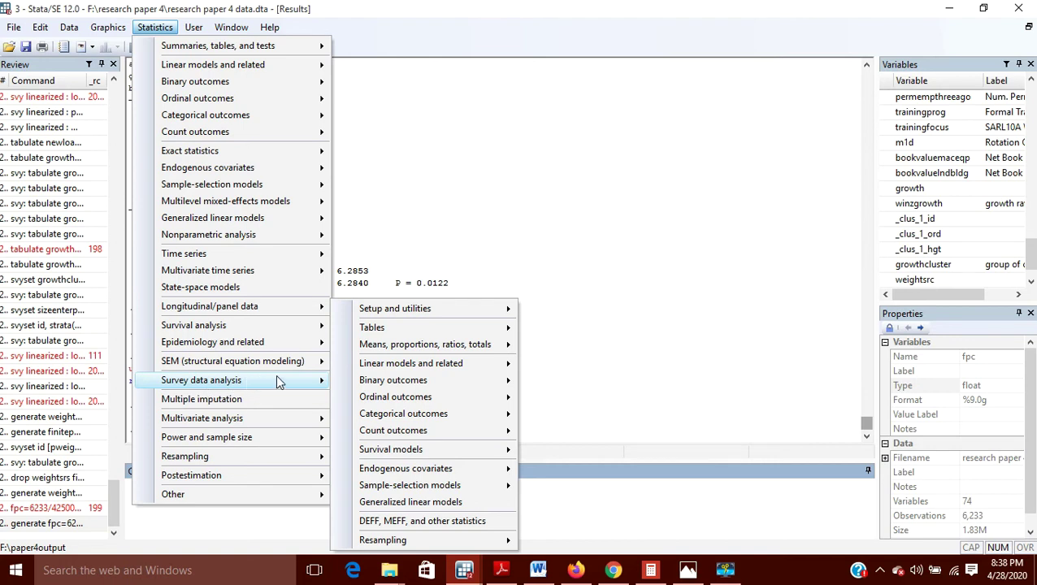
mouse_move(384, 351)
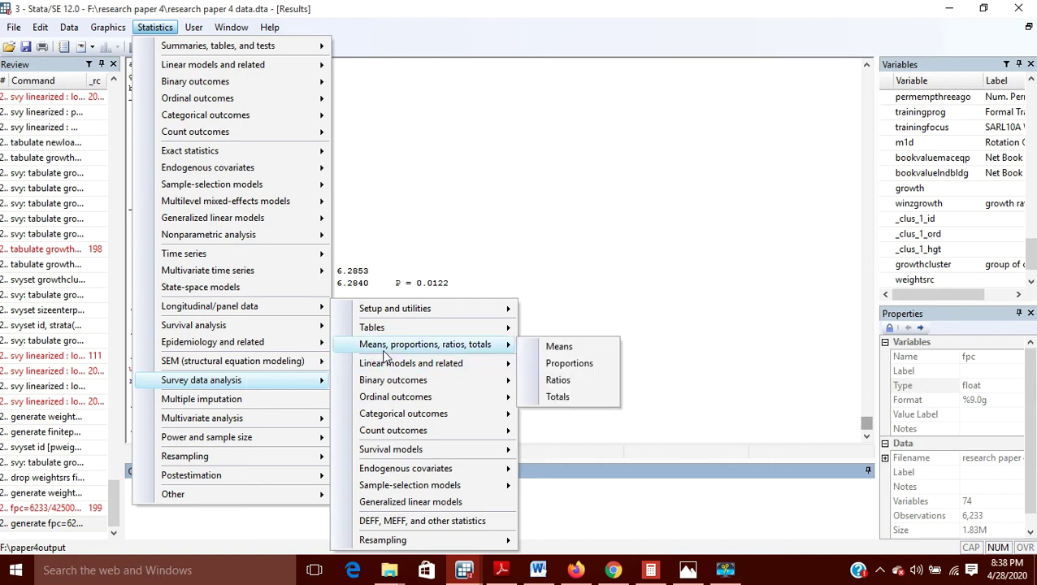
mouse_move(389, 311)
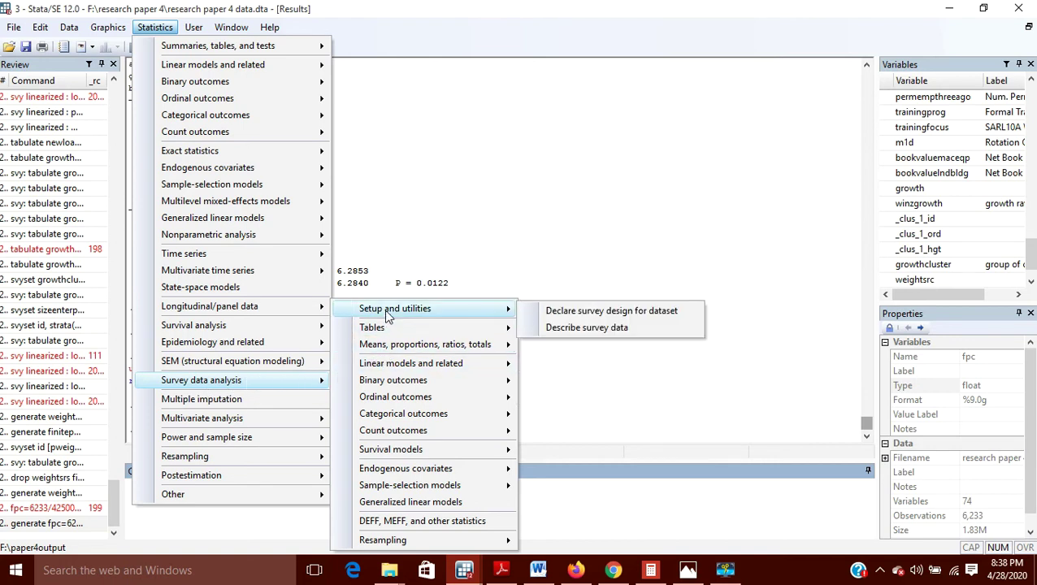
click(585, 312)
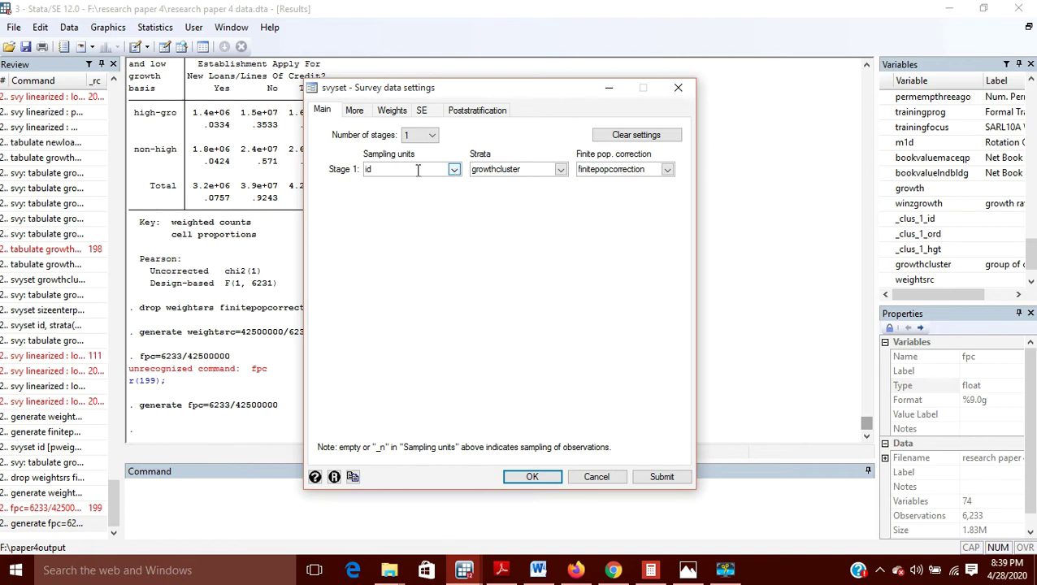
click(455, 169)
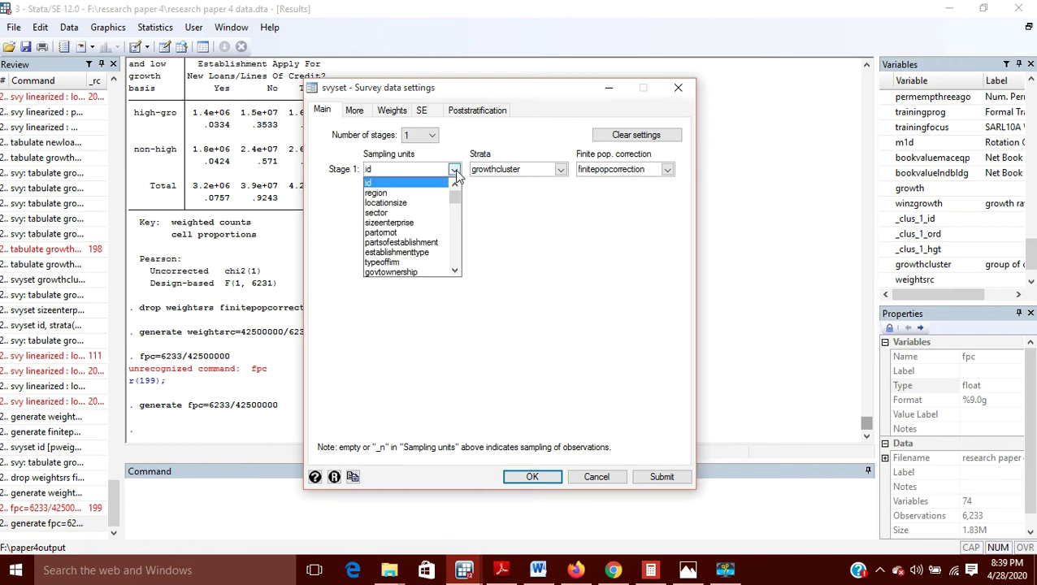
click(454, 169)
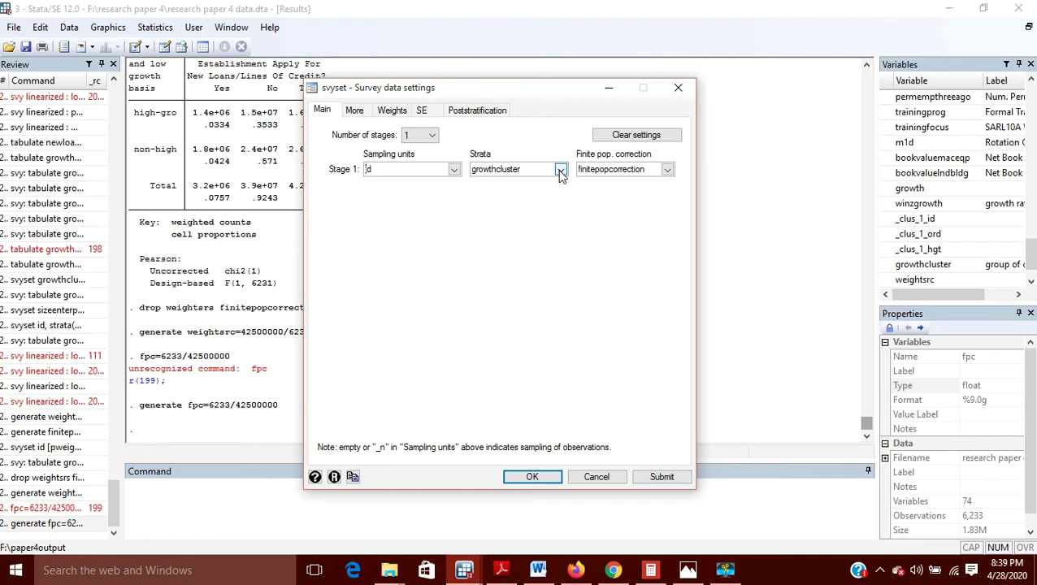
click(667, 170)
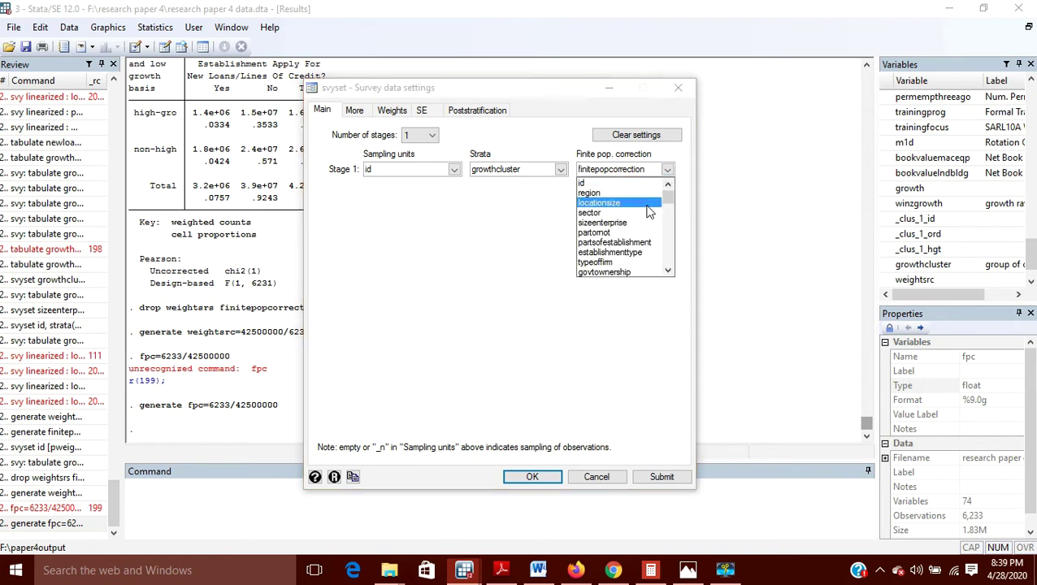
scroll(626, 227, down, 10)
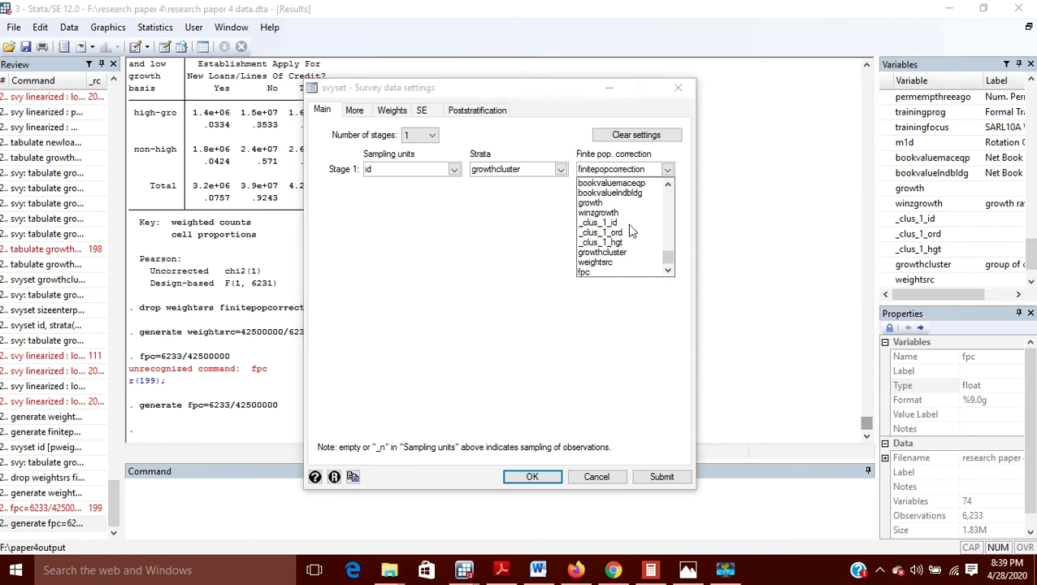
click(590, 273)
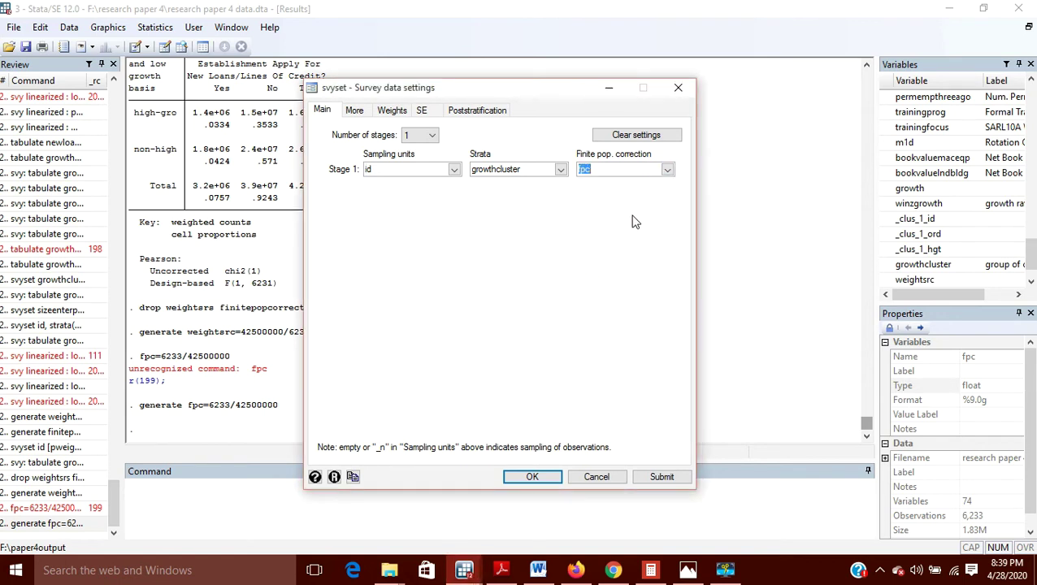
- Set weightsrc as the sampling weight and apply the survey design declaration
click(389, 113)
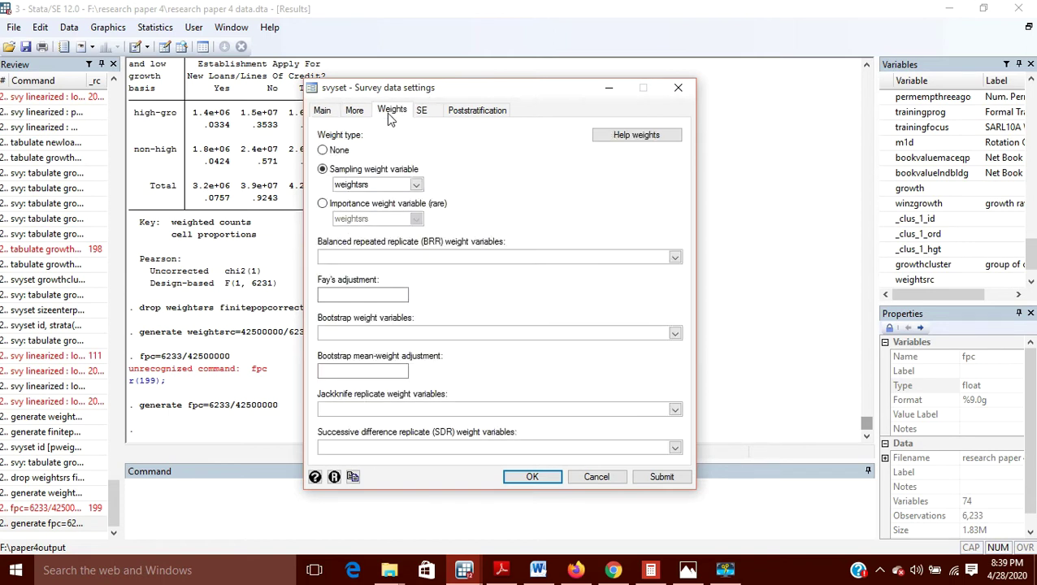
click(415, 185)
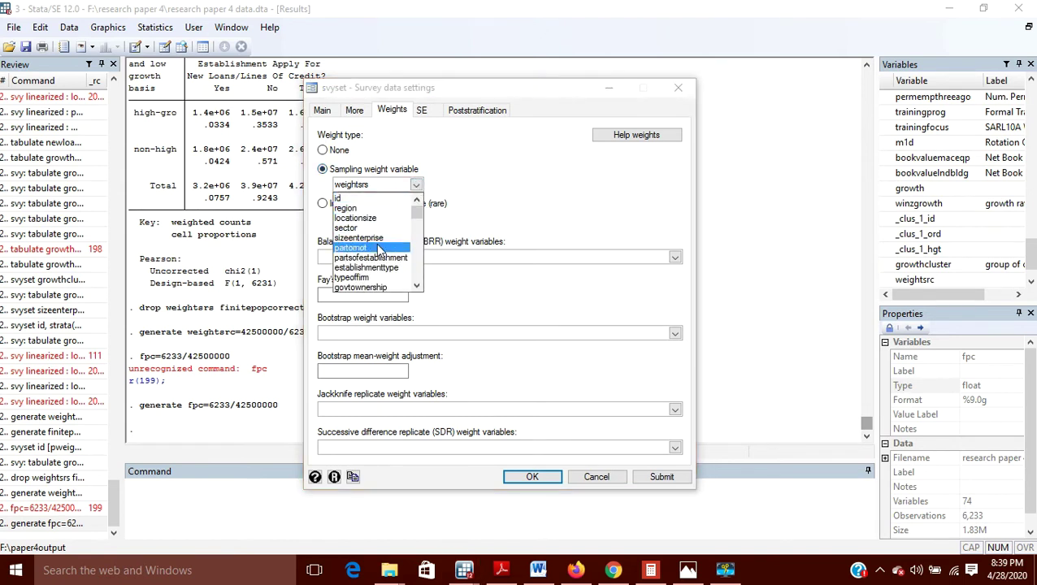
scroll(378, 248, down, 20)
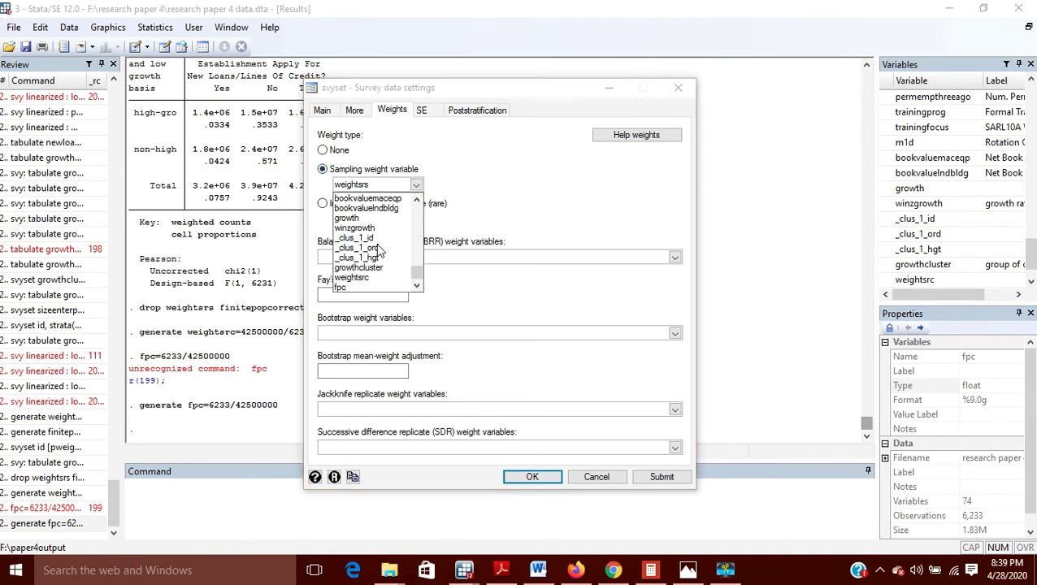
click(360, 278)
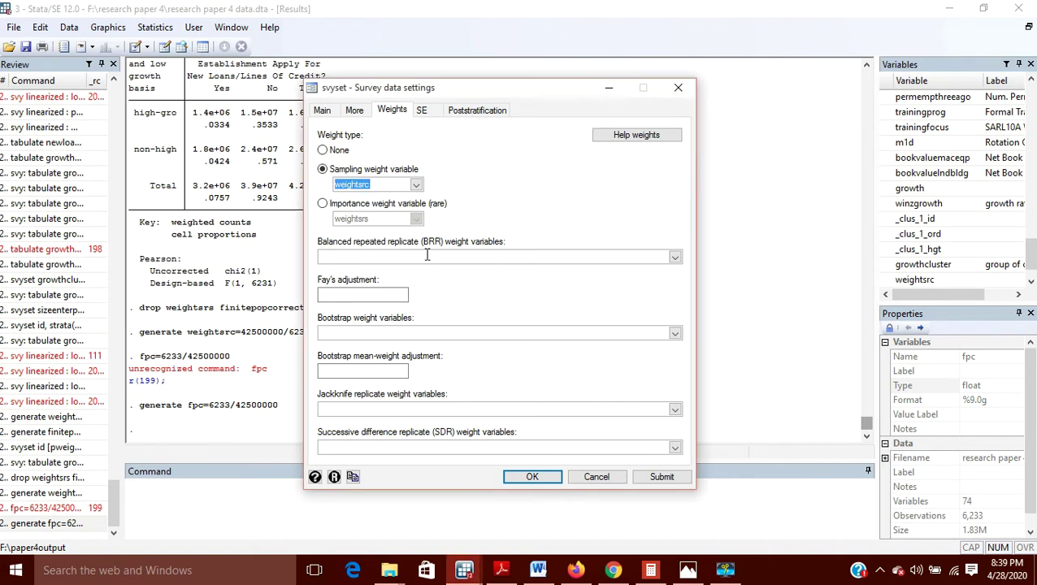
click(532, 477)
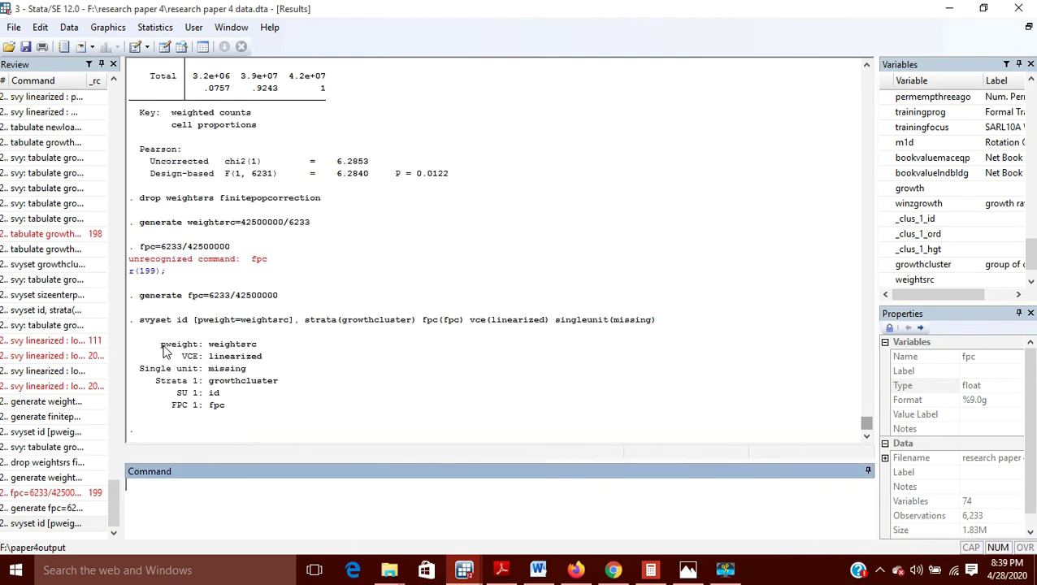
drag(210, 346, 235, 359)
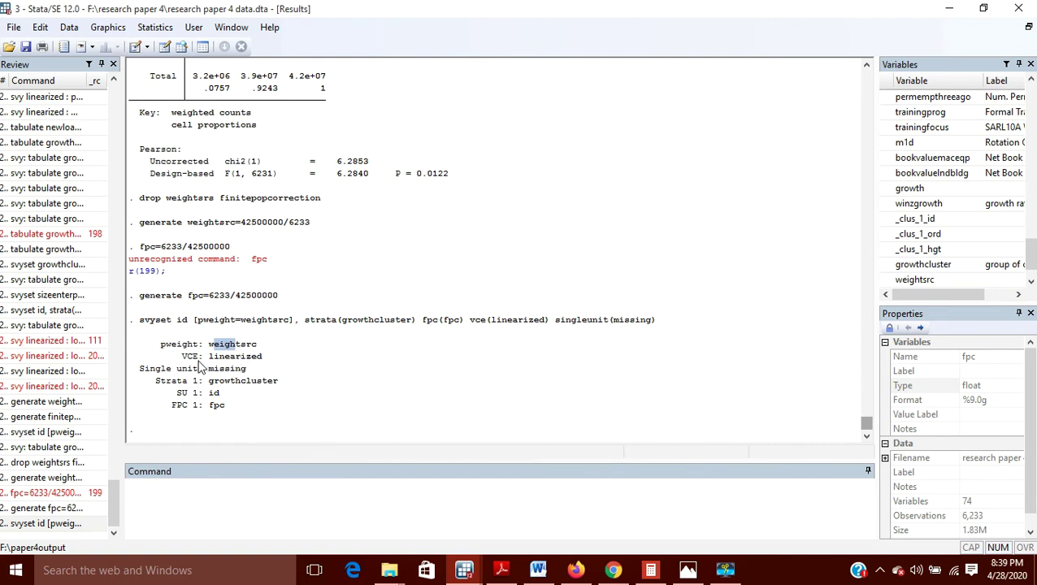
drag(209, 359, 268, 367)
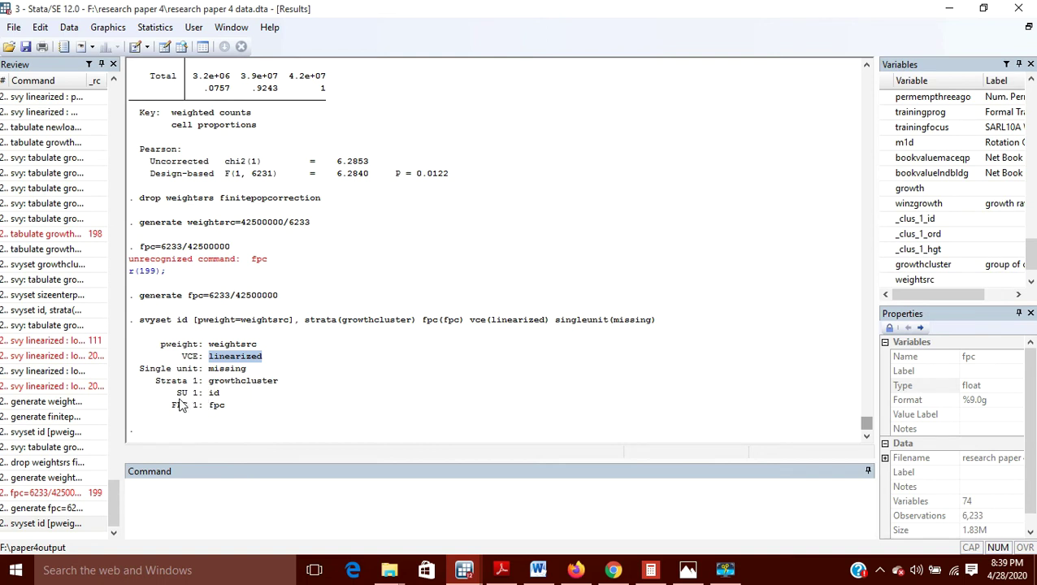
mouse_move(204, 397)
mouse_down()
mouse_move(193, 393)
mouse_move(220, 395)
mouse_up()
click(245, 406)
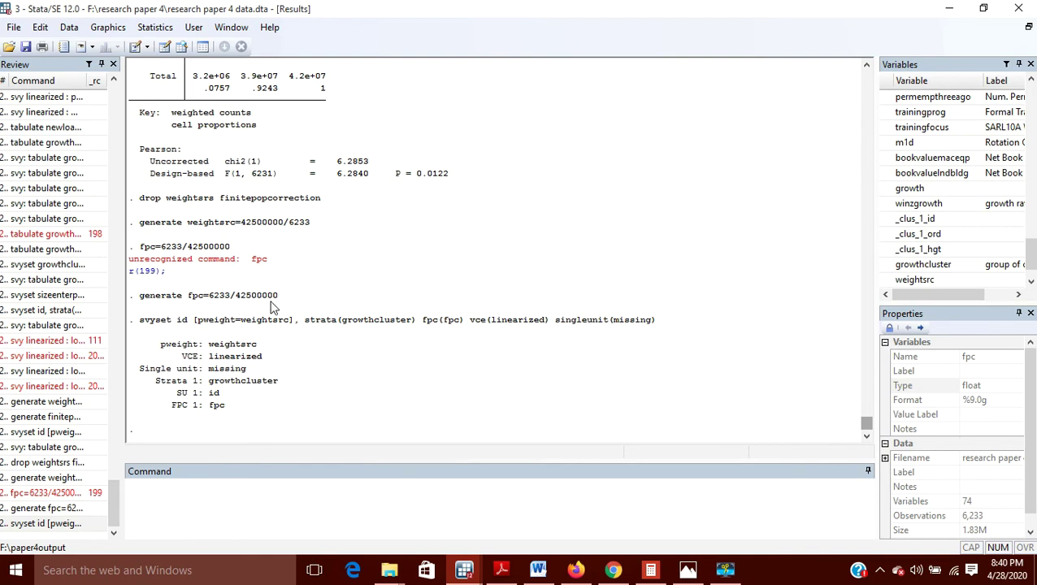
scroll(273, 307, up, 3)
scroll(273, 307, up, 5)
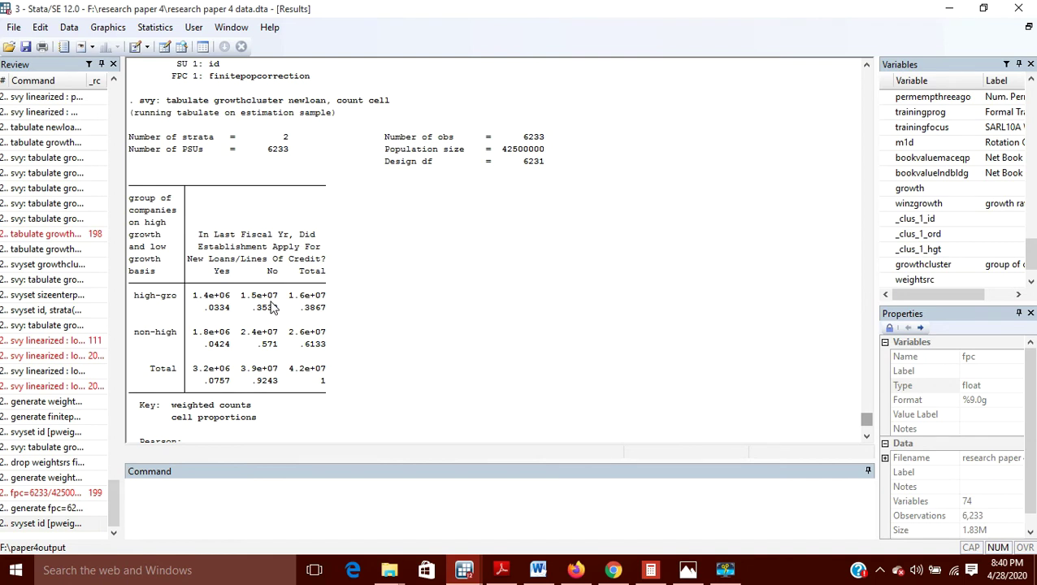
- Draft the command svy: tabulate growthcluster newloan in the Command box
click(195, 502)
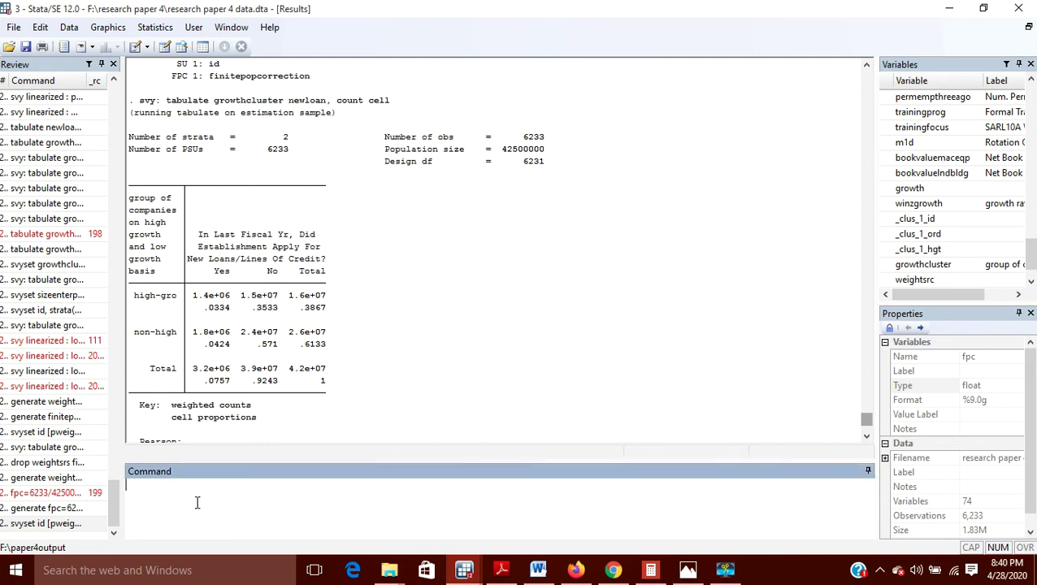
scroll(436, 242, up, 3)
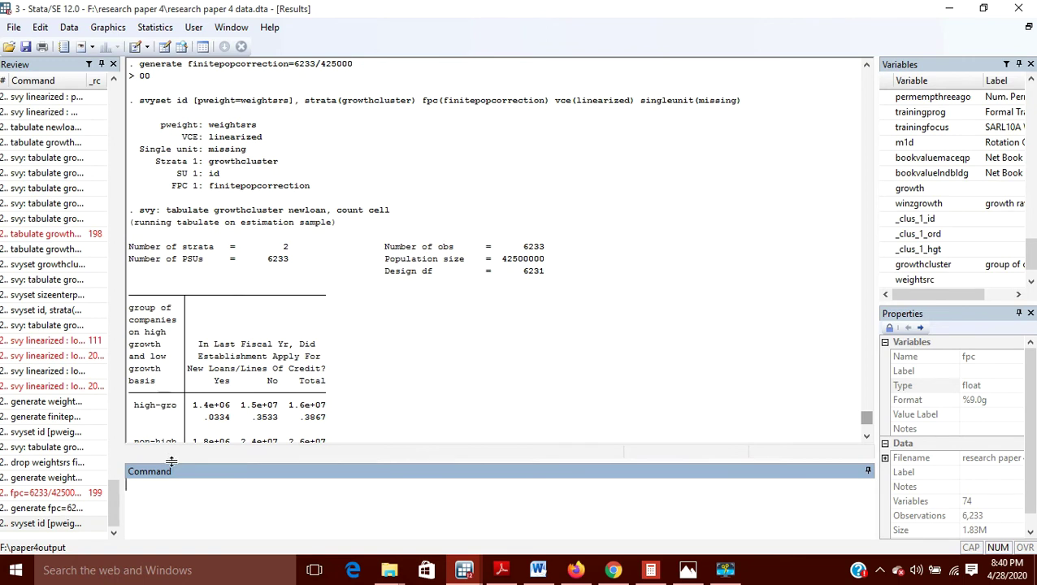
text(svy: tabulate)
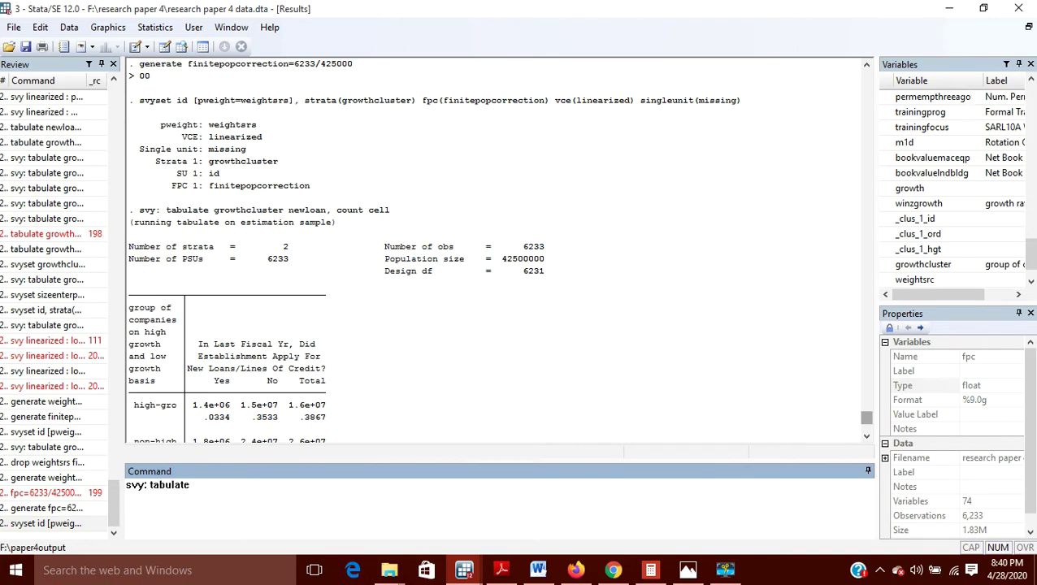
mouse_move(937, 259)
double_click(936, 267)
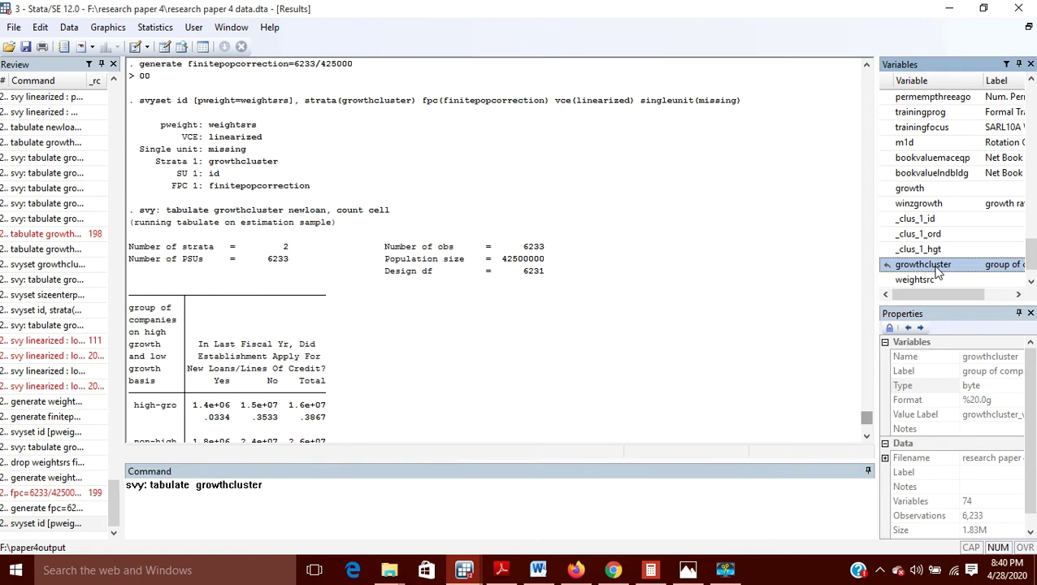
double_click(937, 272)
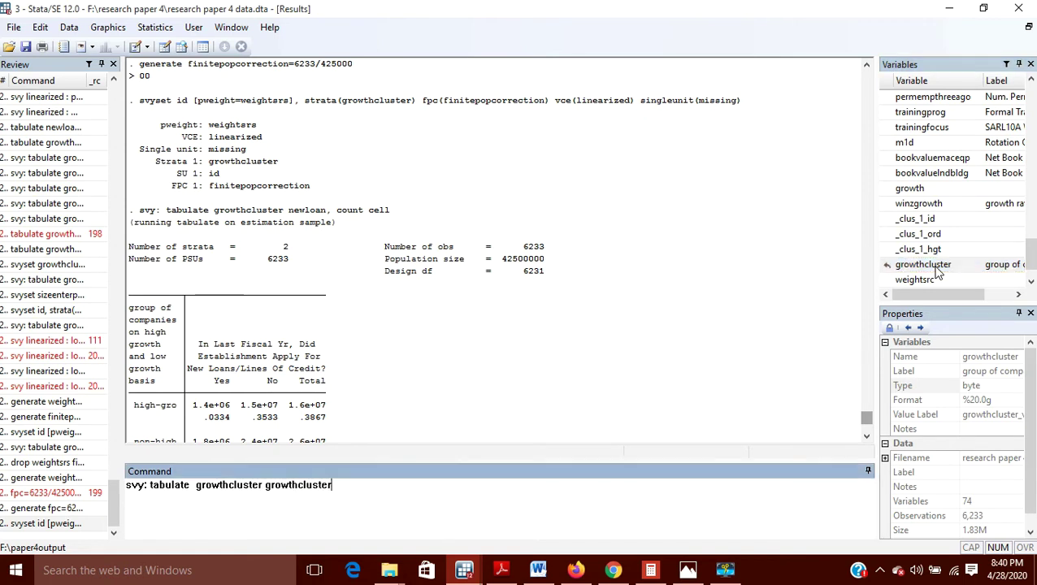
key(BackSpace)
key(BackSpace)
key(BackSpace)
key(BackSpace)
key(BackSpace)
key(BackSpace)
key(BackSpace)
key(BackSpace)
key(BackSpace)
key(BackSpace)
key(BackSpace)
key(BackSpace)
key(BackSpace)
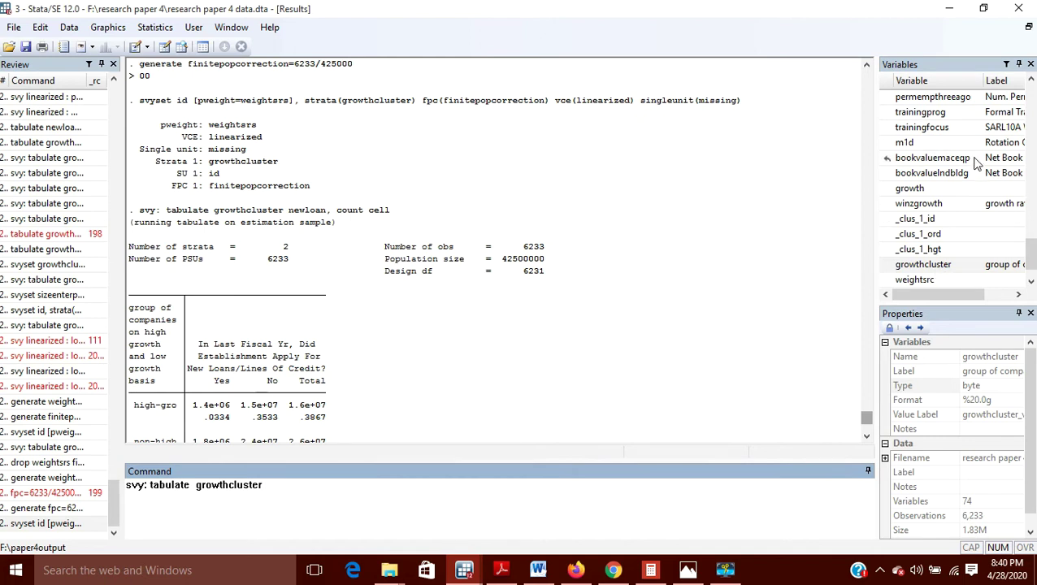
scroll(978, 162, up, 2)
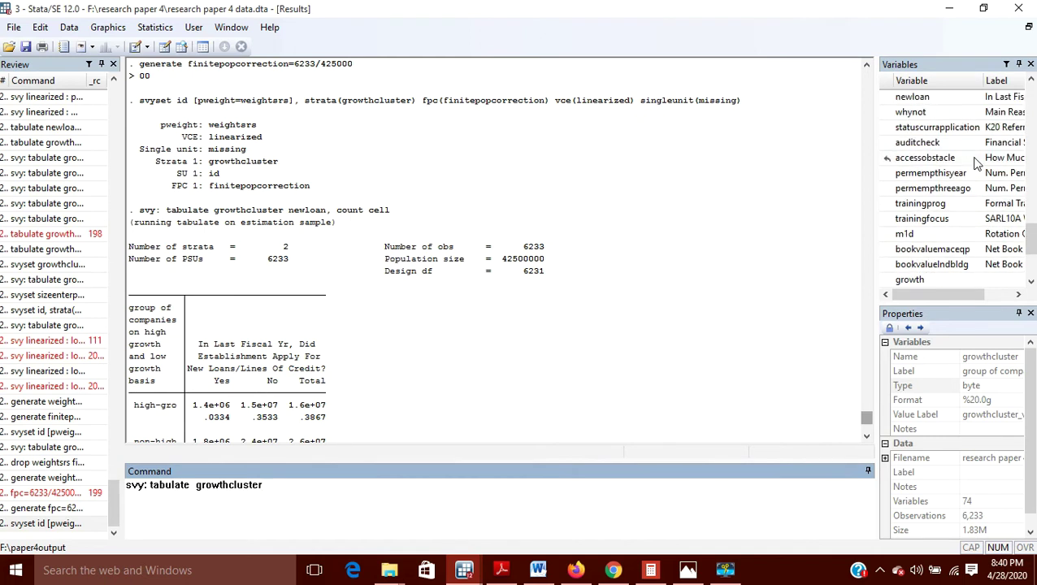
scroll(977, 163, up, 1)
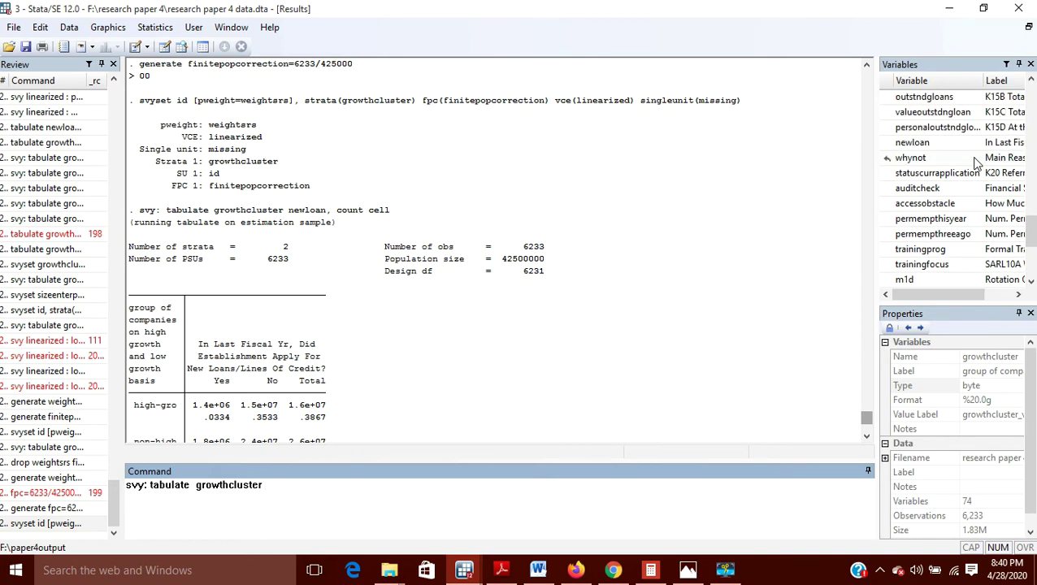
click(934, 144)
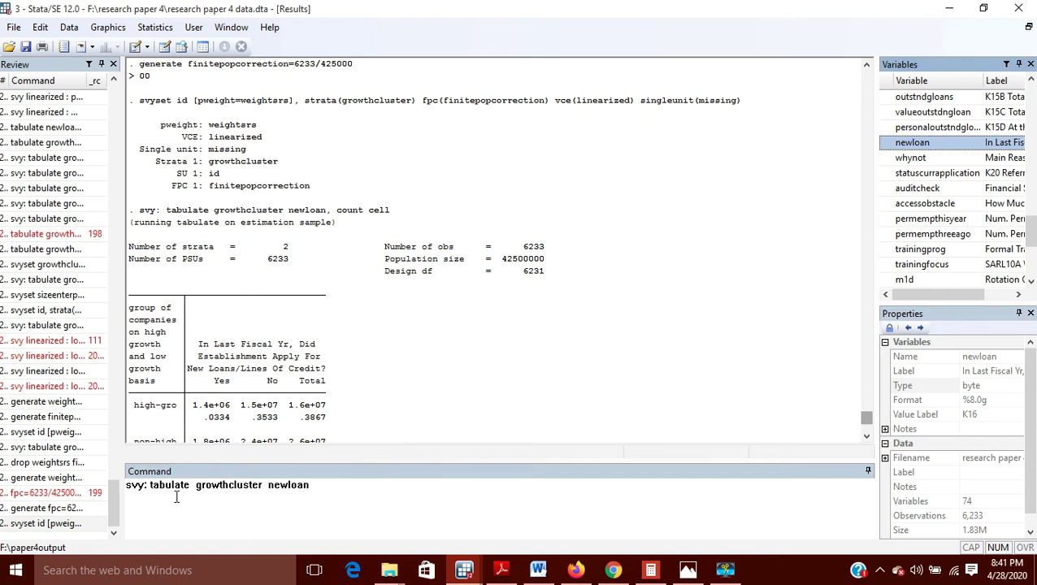
- Add the cell option and run the survey tabulation (P = 0.0122)
click(244, 499)
text(, cell)
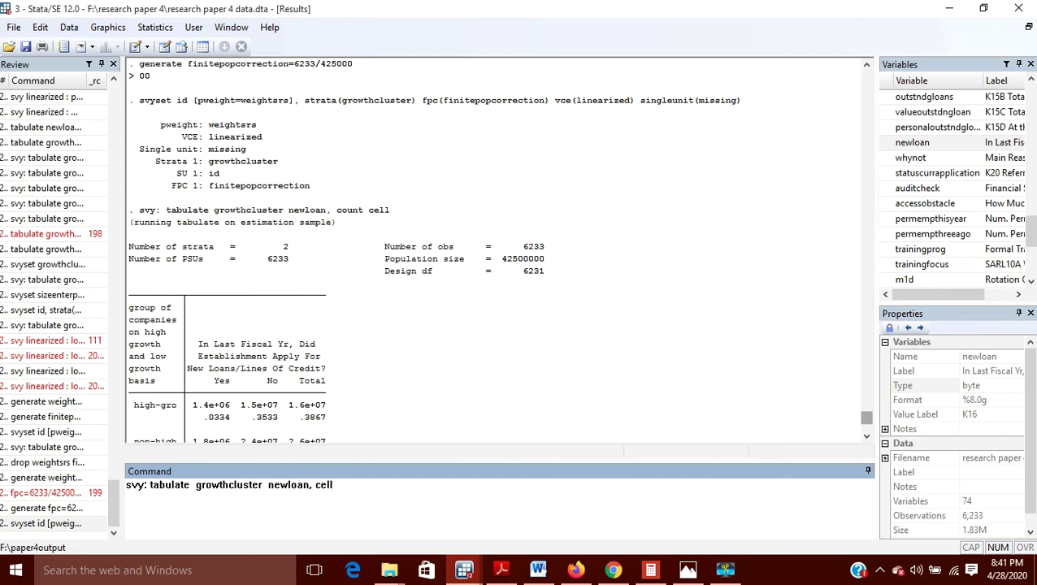
key(Return)
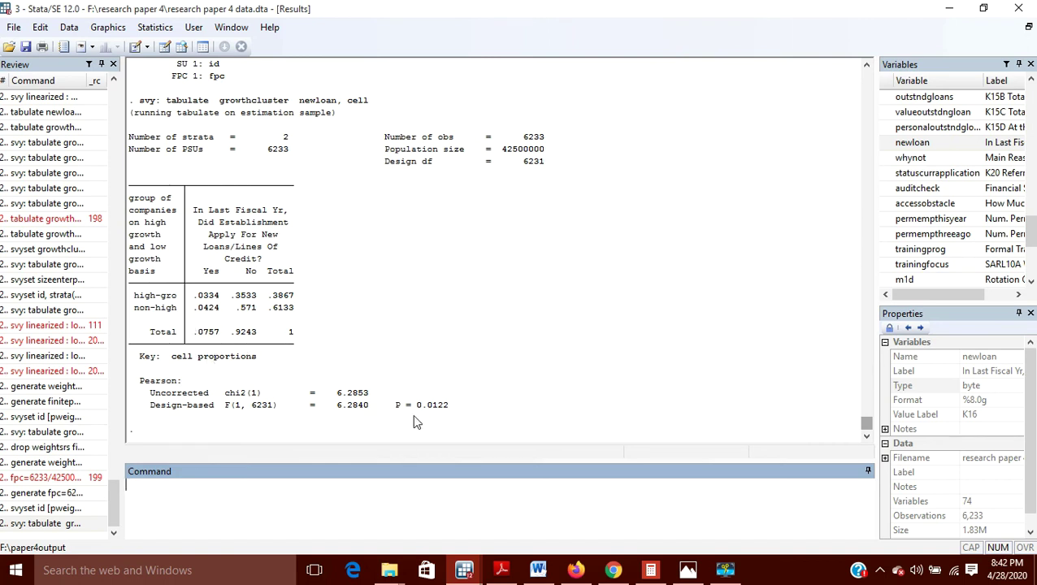
- Highlight the design-based P = 0.0122 value in Results, then deselect it
drag(396, 408, 451, 413)
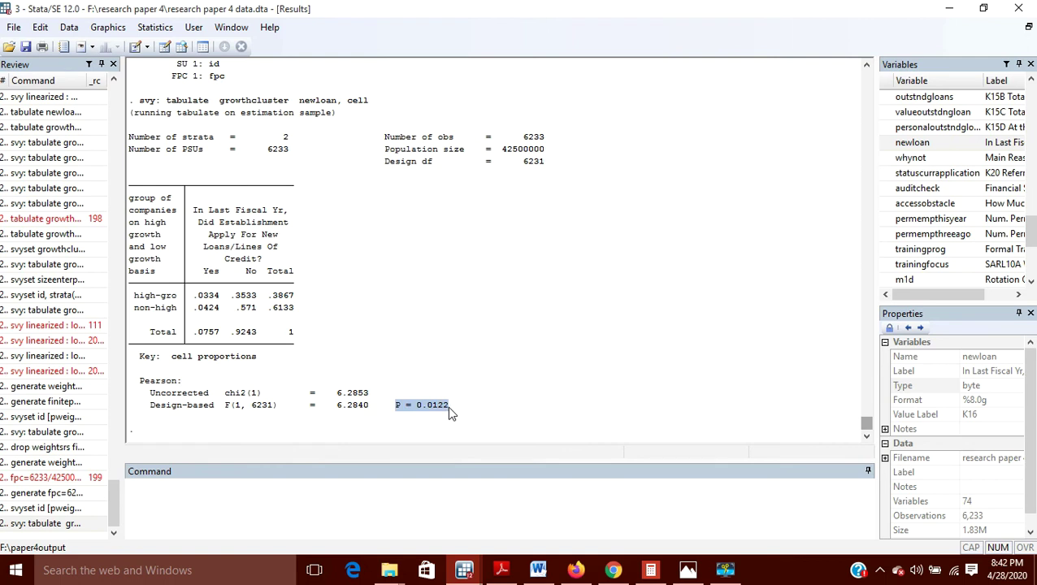
click(421, 323)
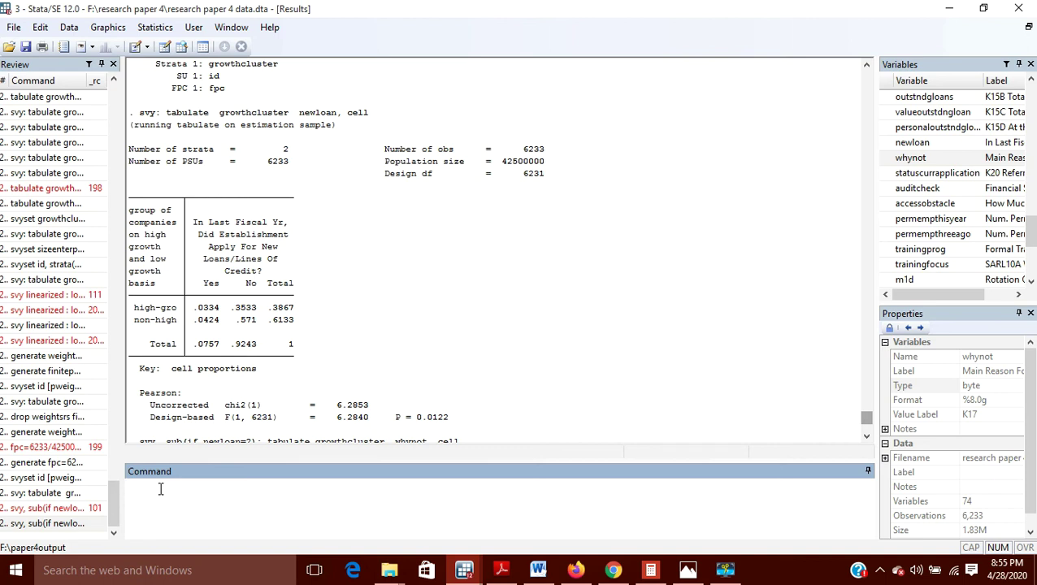
- Run svy: sub(if newloan==2): tabulate growthcluster whynot as a subpopulation tabulation
text(svy: sub(if)
text(newloan==)
text(2): tabulate)
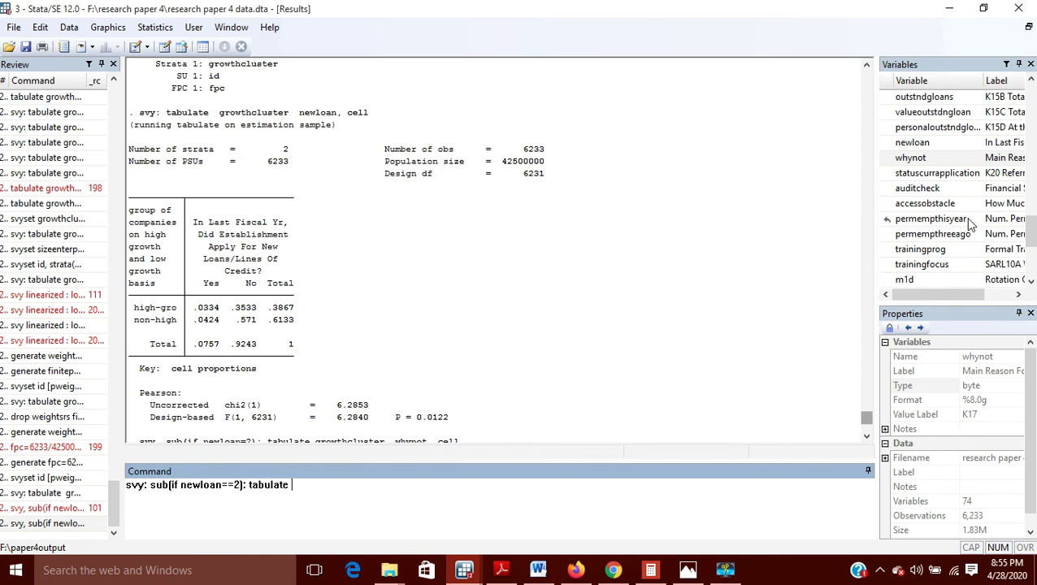
scroll(964, 217, down, 4)
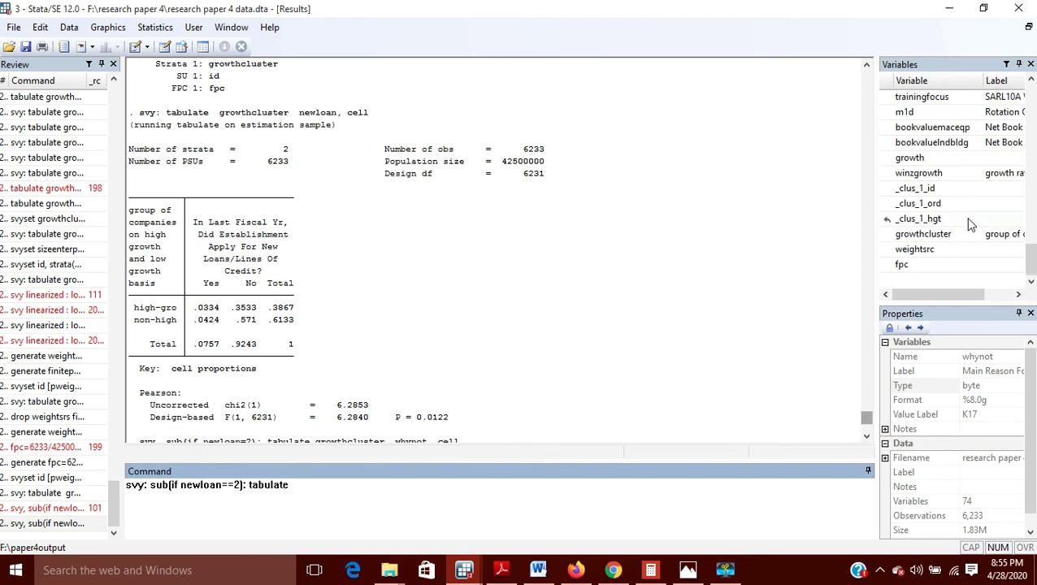
click(919, 234)
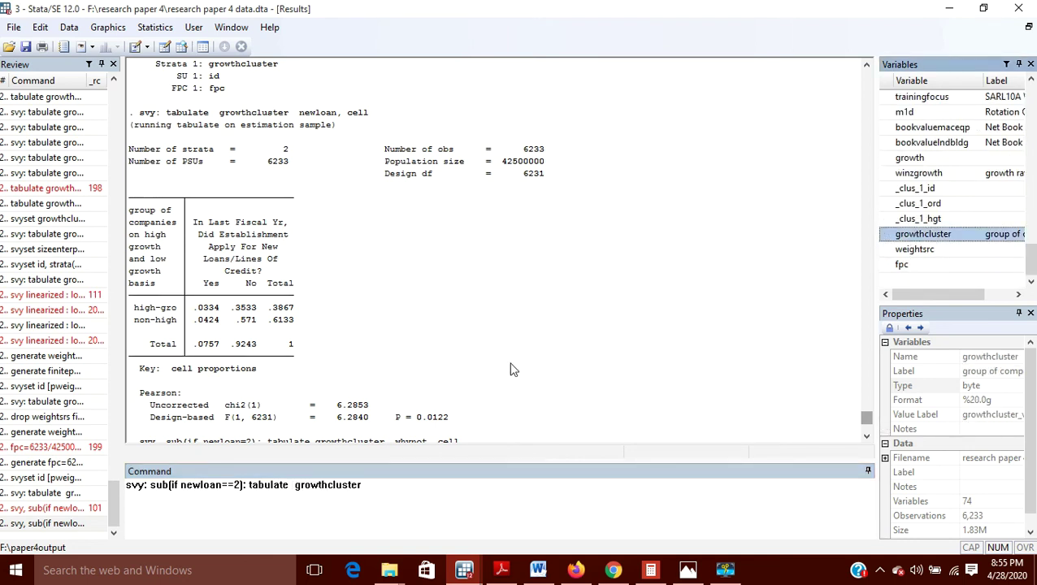
scroll(923, 221, up, 4)
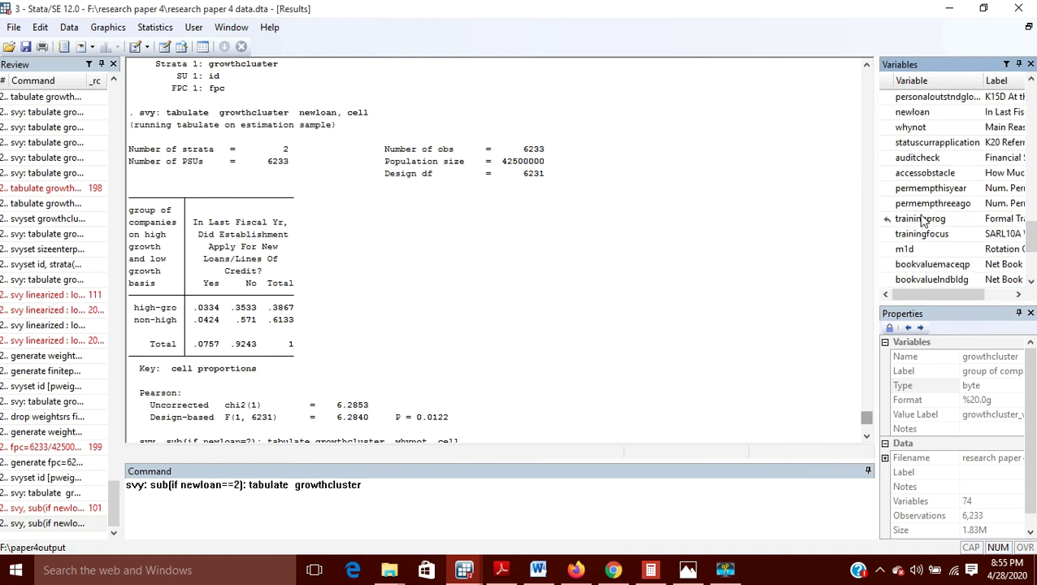
scroll(920, 220, up, 1)
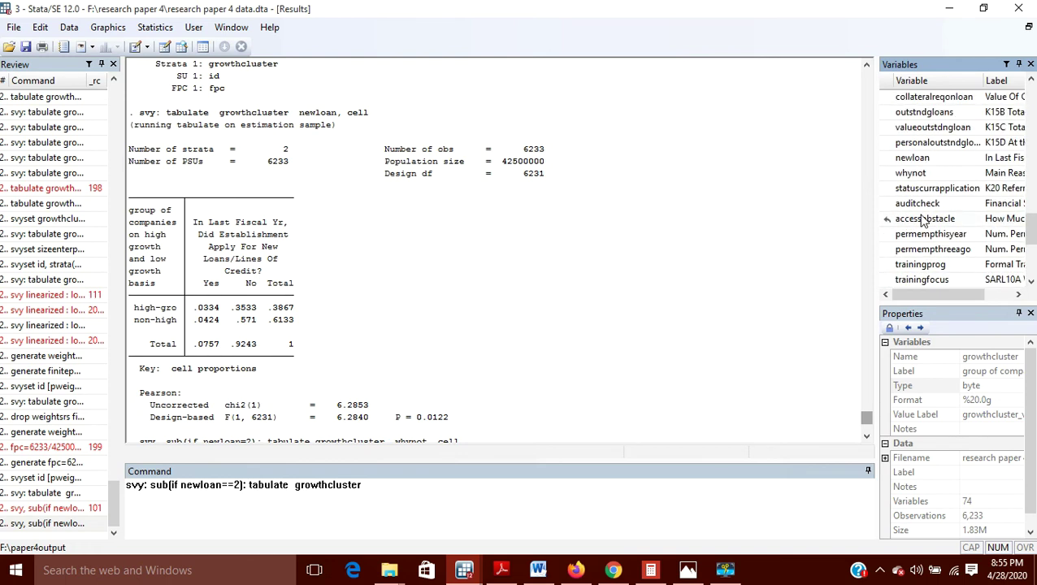
double_click(907, 174)
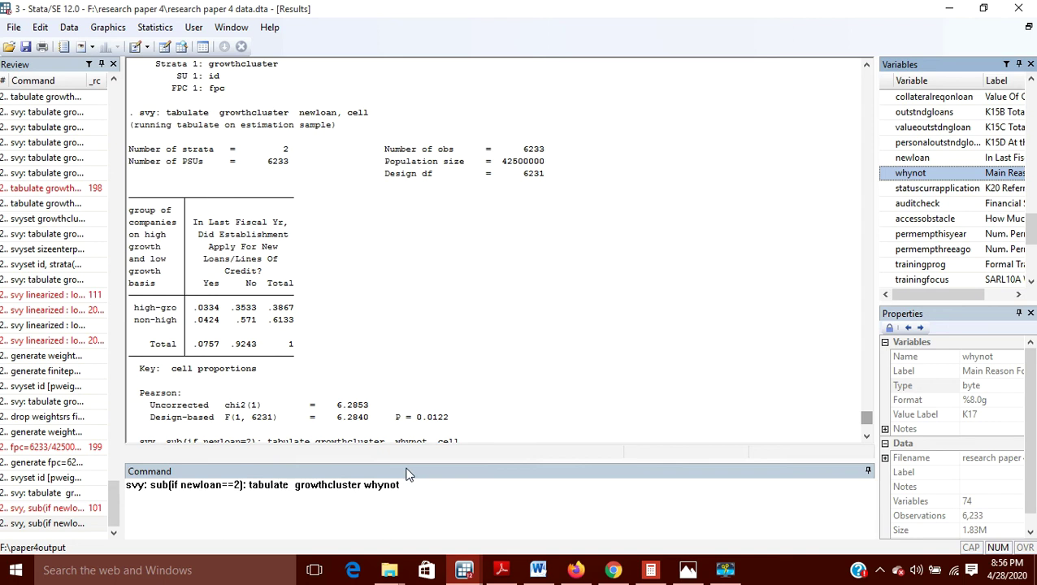
key(Return)
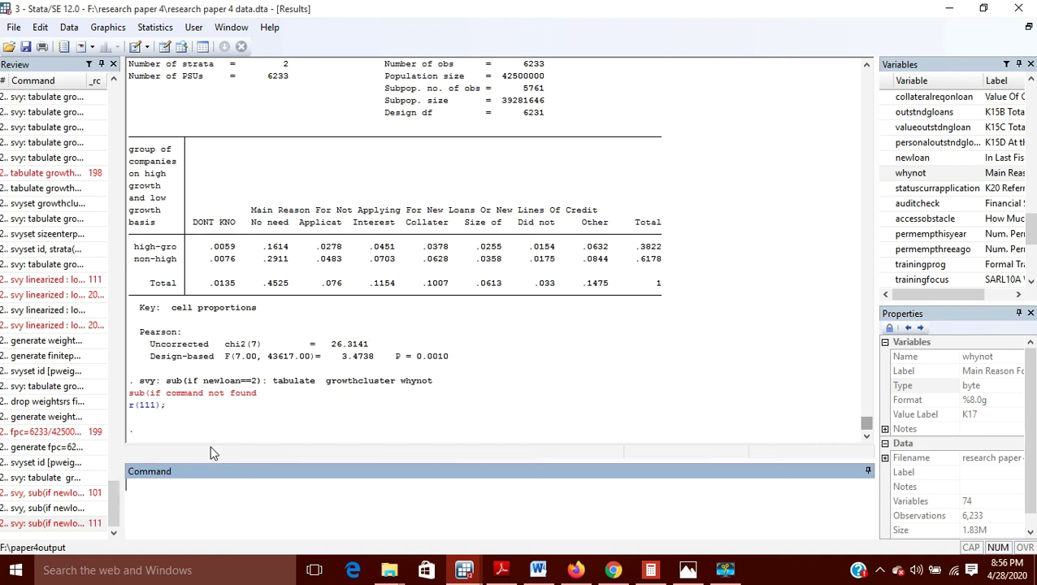
- Recall the failed command, change the colon after svy to a comma, and rerun it
click(75, 521)
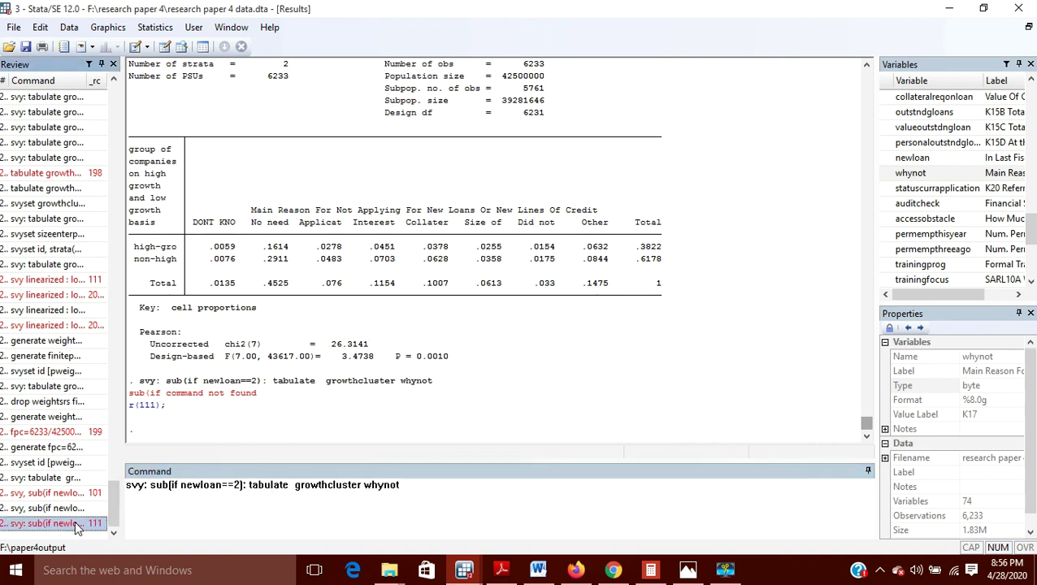
click(149, 486)
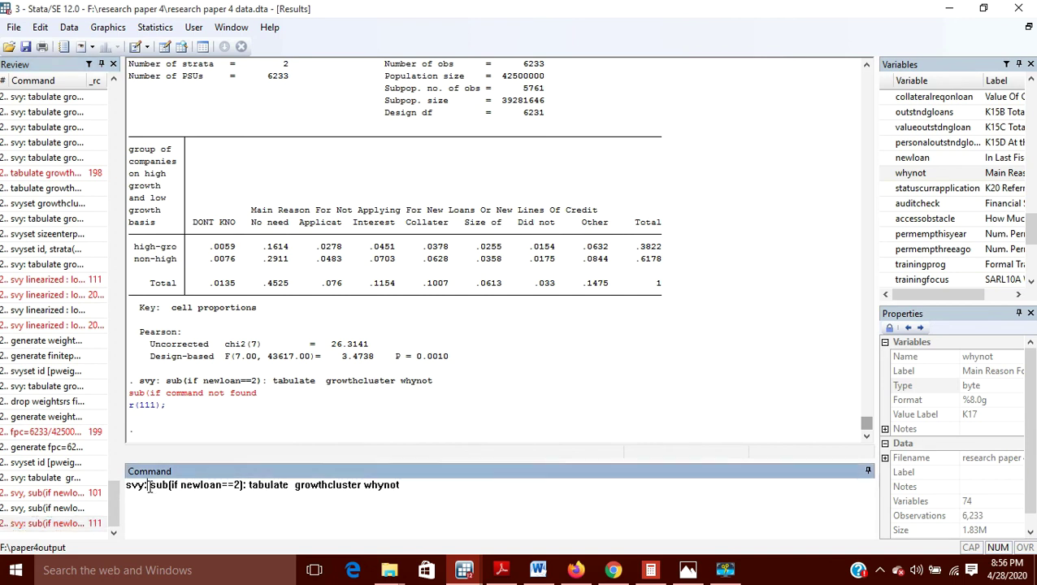
key(BackSpace)
text(,)
key(Return)
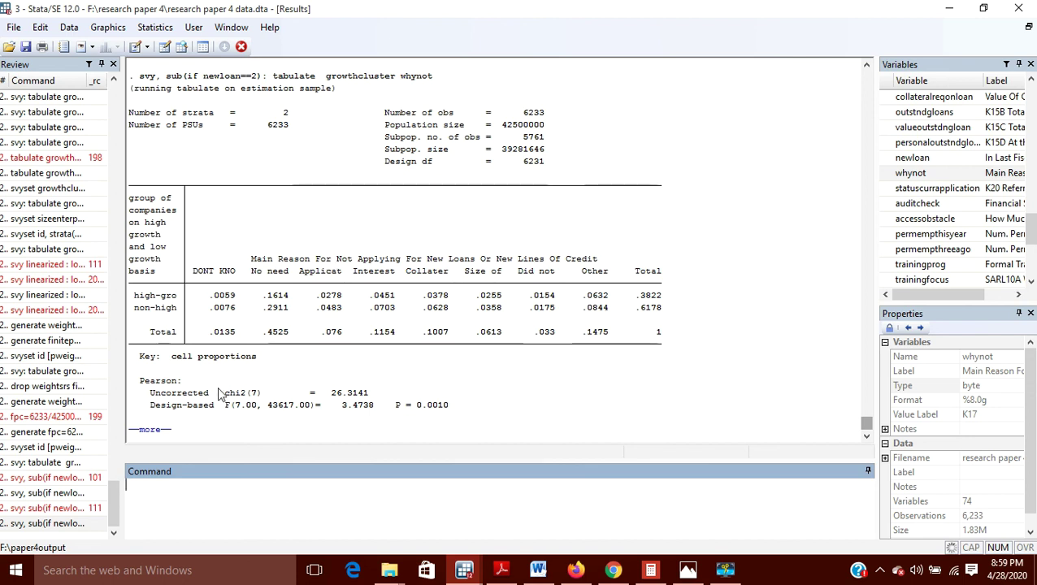
- Let the paused newloan==2 tabulation output finish through the design-based Pearson test
click(153, 431)
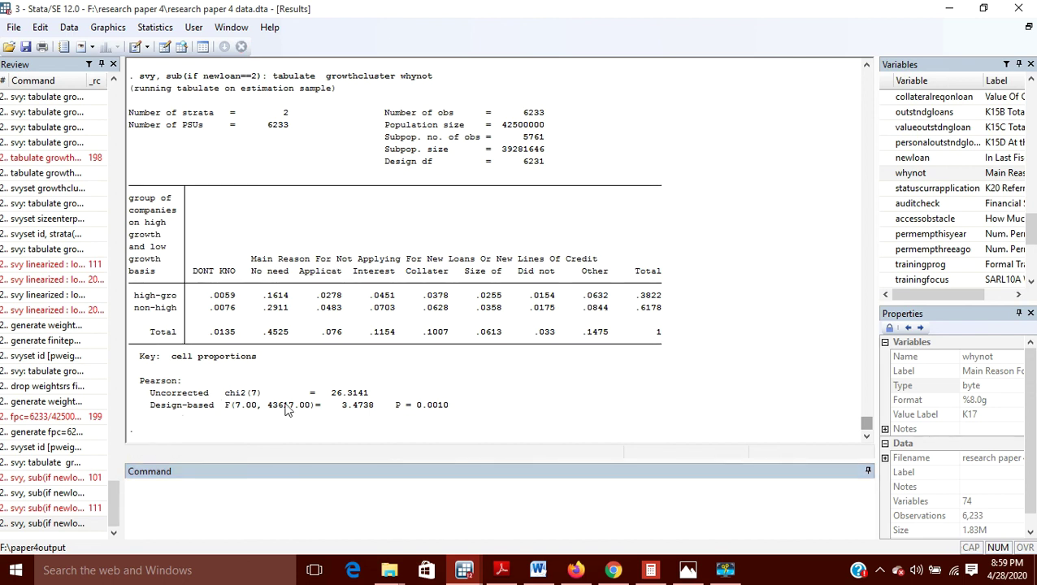